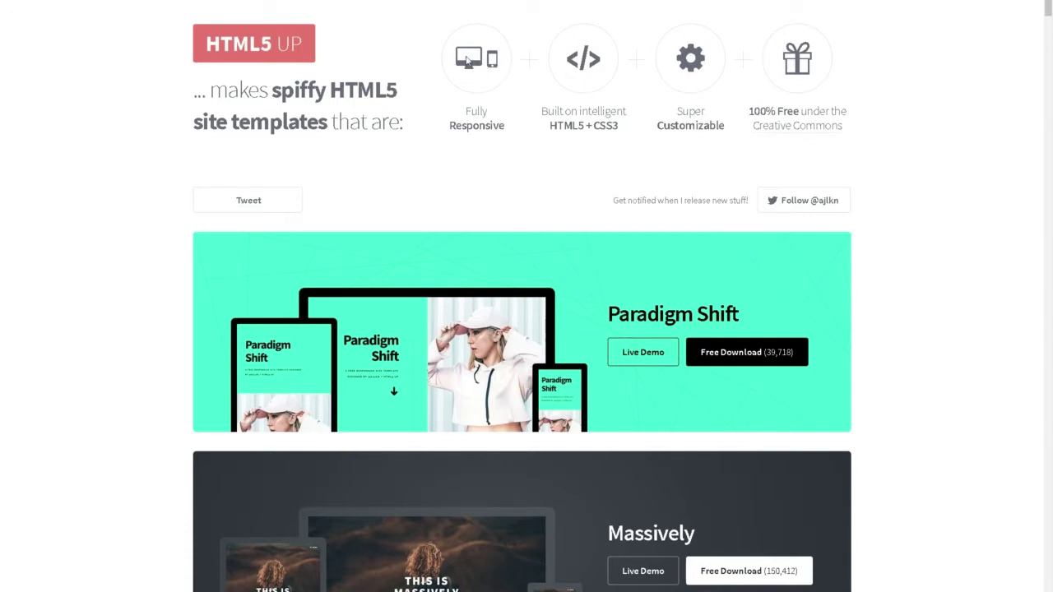
Browse the HTML5 UP gallery to examine the available free website templates.
scroll(452, 376, down, 3)
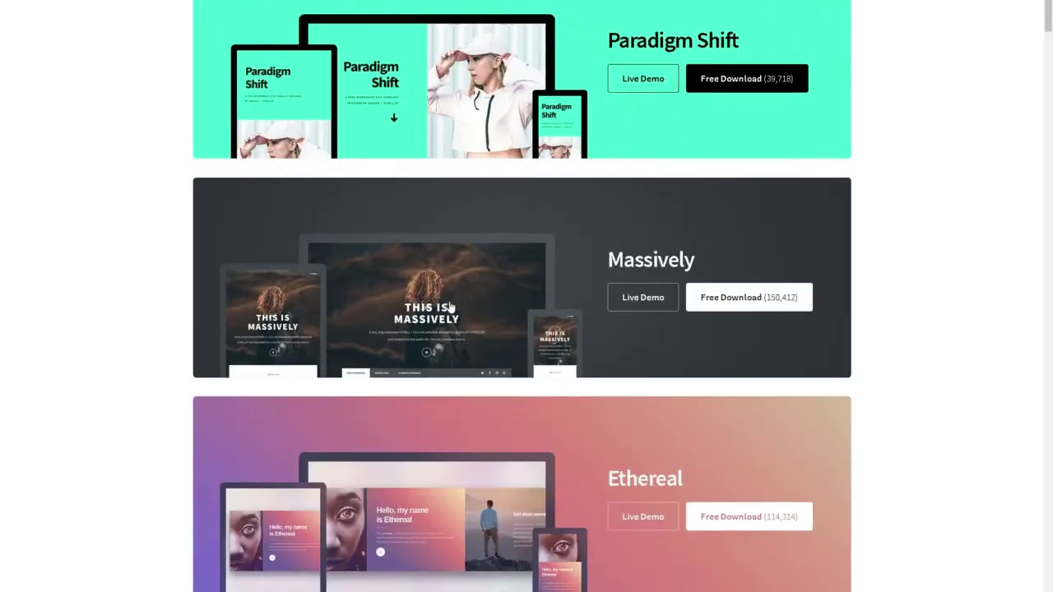
scroll(551, 354, down, 8)
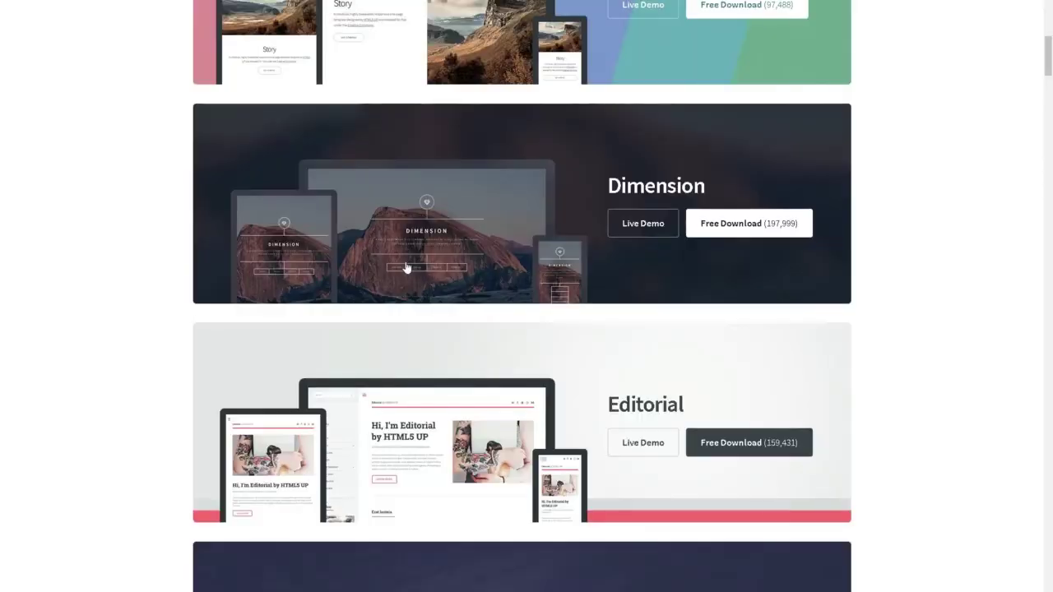
scroll(416, 265, down, 4)
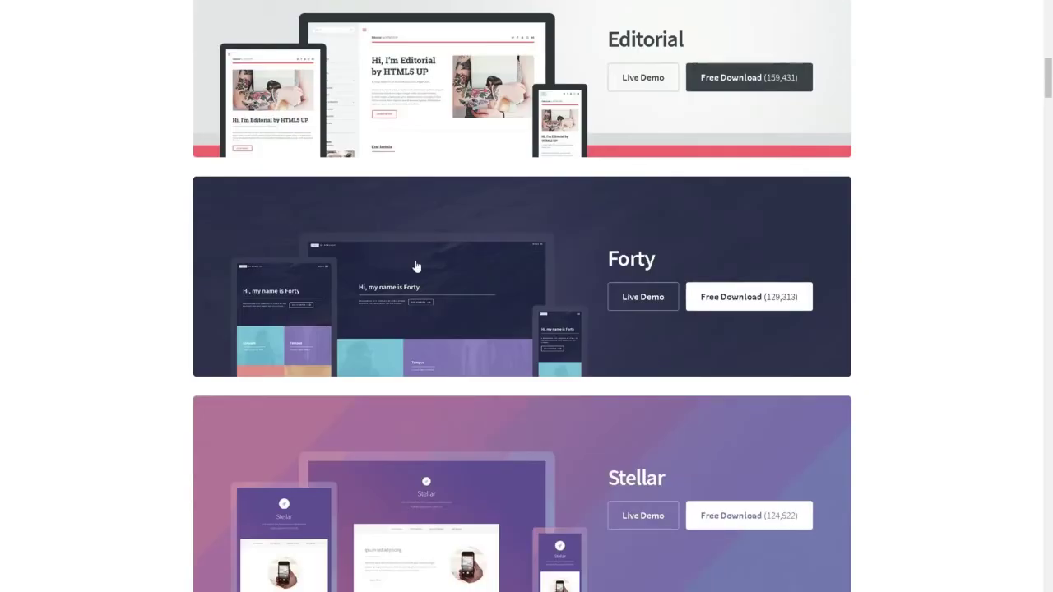
scroll(417, 266, down, 3)
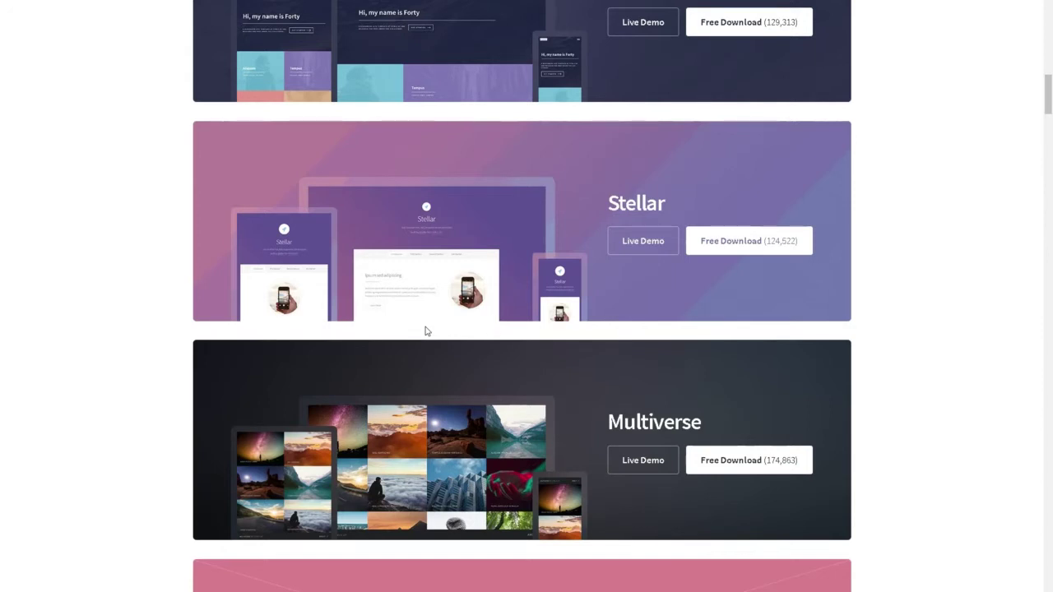
scroll(425, 331, down, 5)
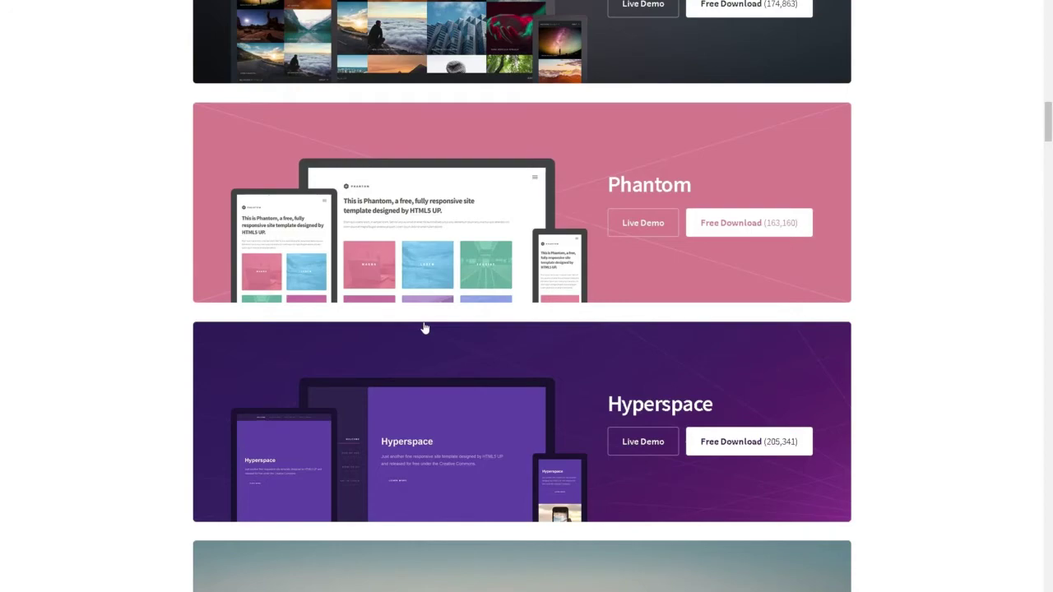
scroll(425, 328, up, 15)
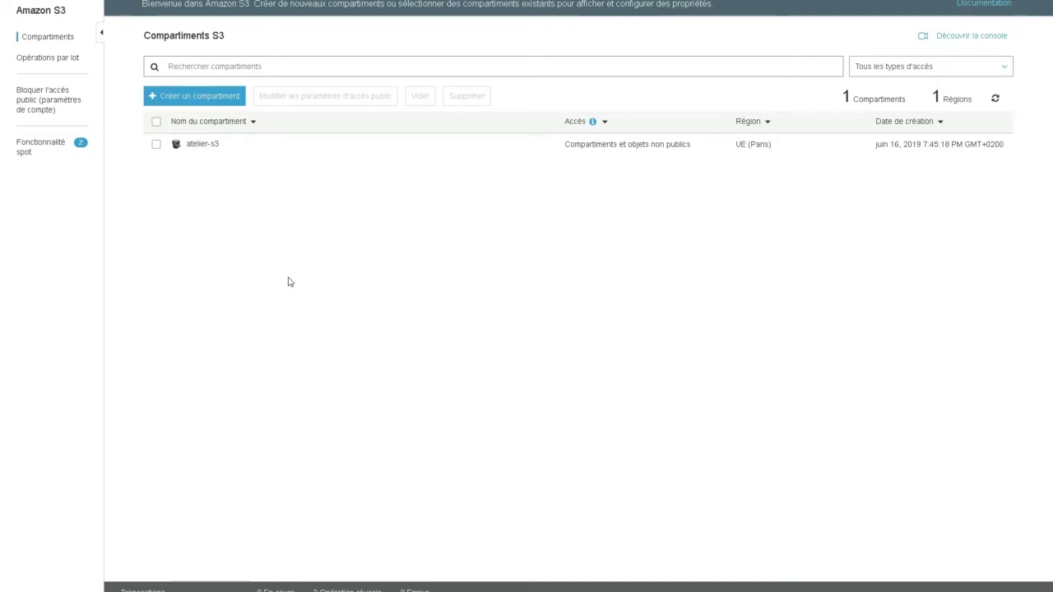
In the Amazon S3 console, save atelier-s3's public access settings with every block option off, entering "confirmer" as confirmation.
click(156, 144)
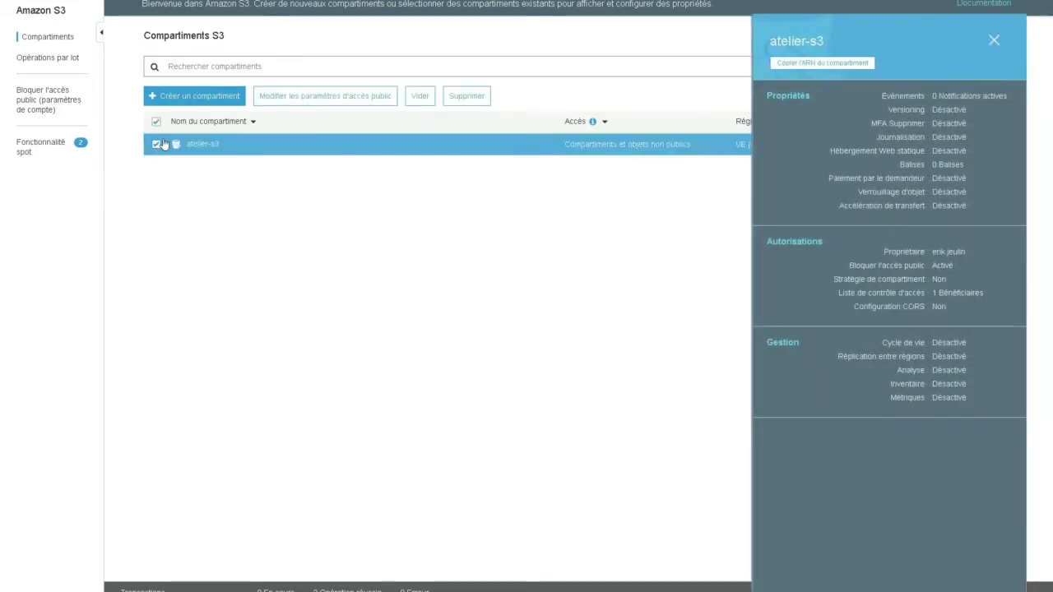
click(336, 97)
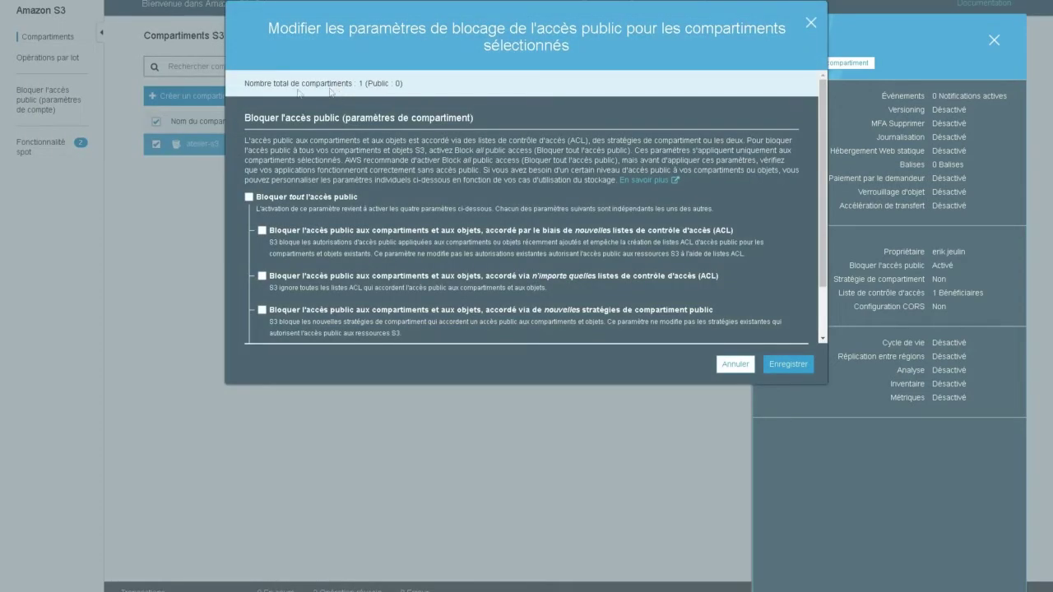
scroll(338, 331, down, 1)
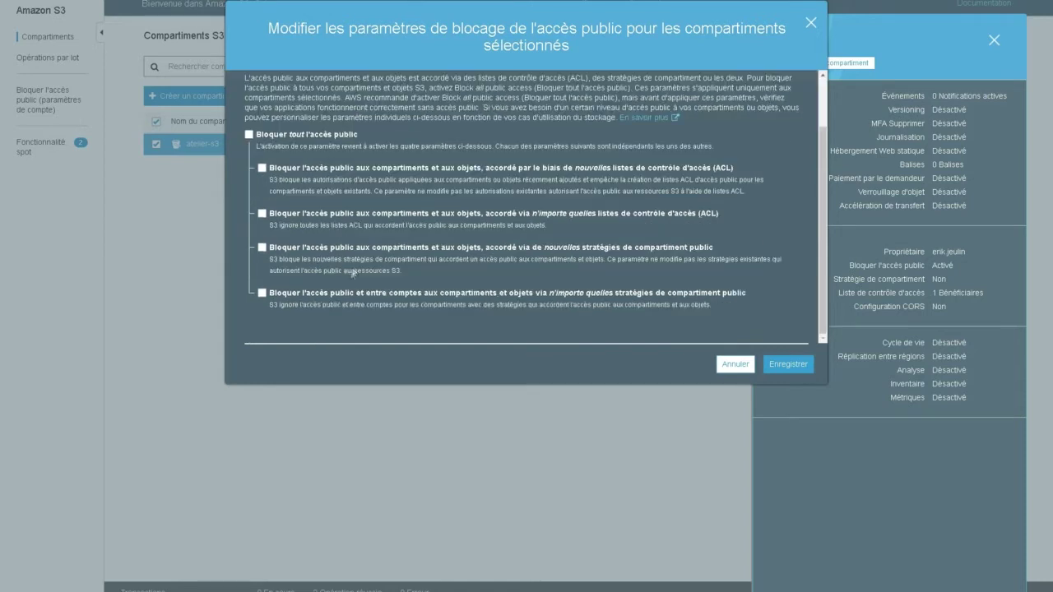
click(795, 367)
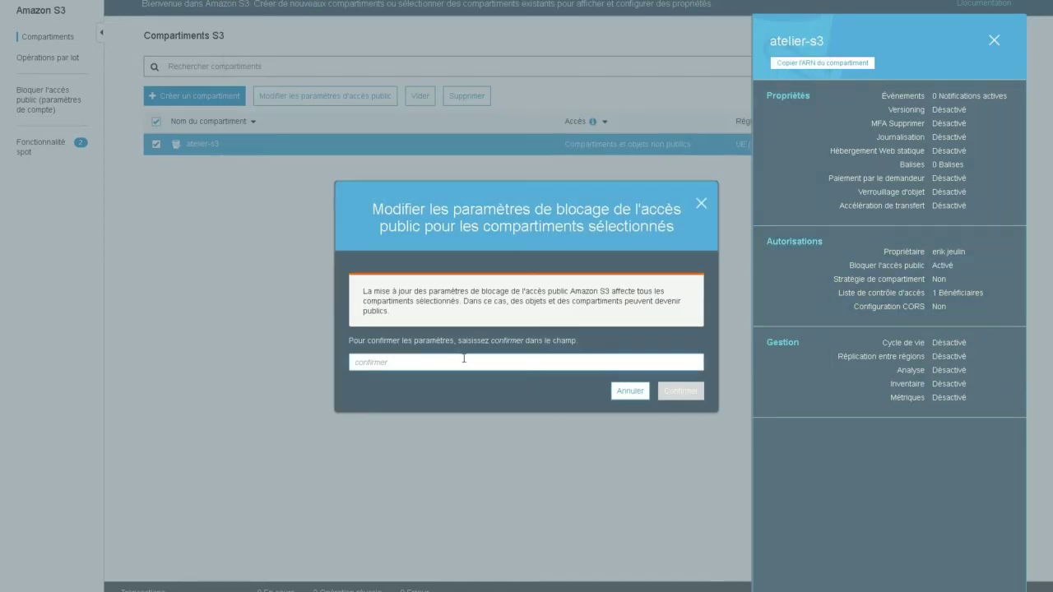
text(confirmer)
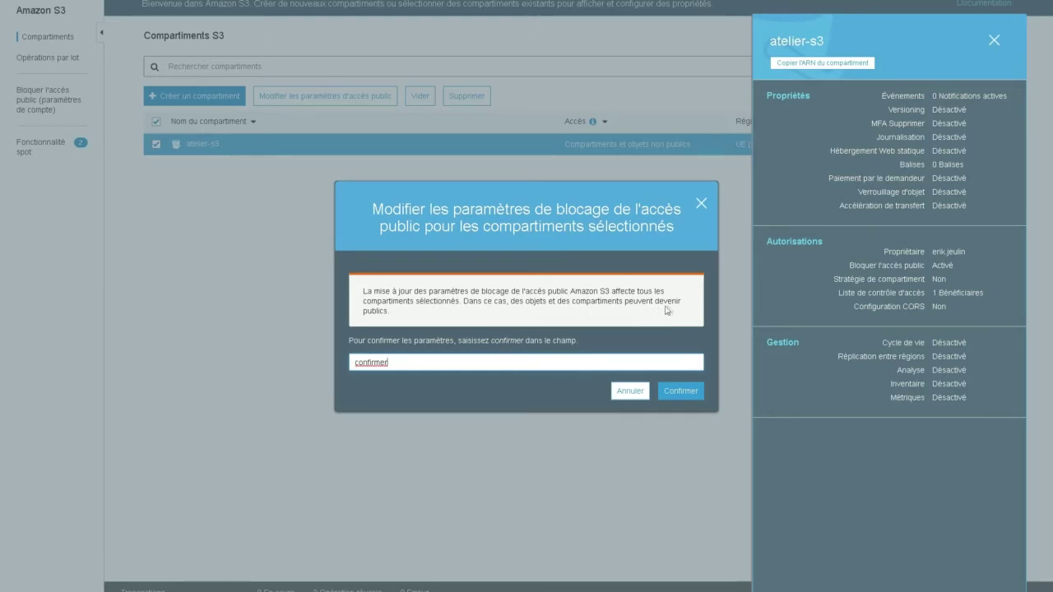
click(680, 392)
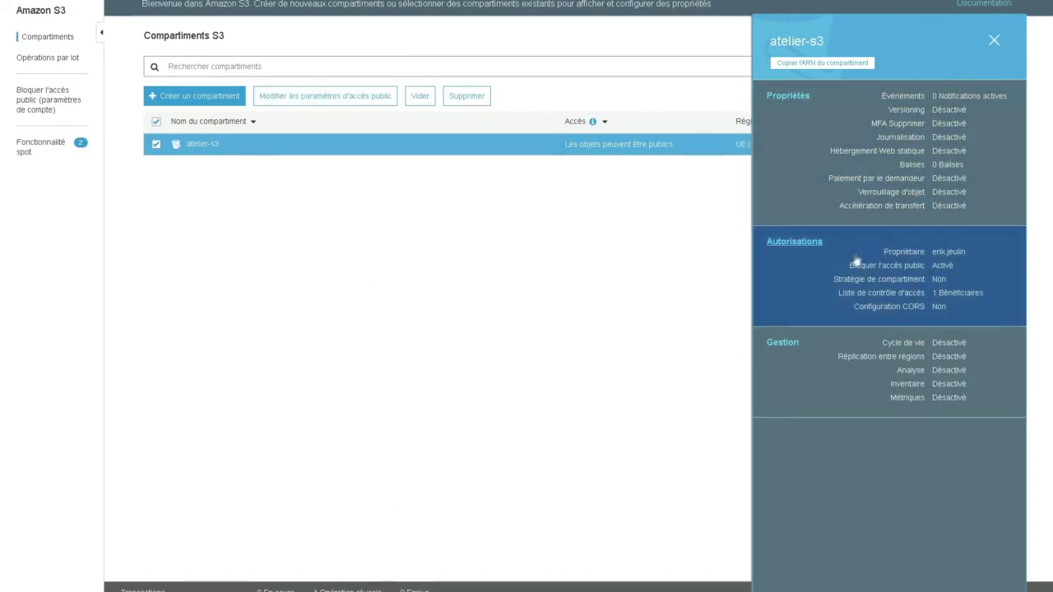
Grant the Everyone group permission to list objects in the access control list of the atelier-s3 bucket.
click(812, 243)
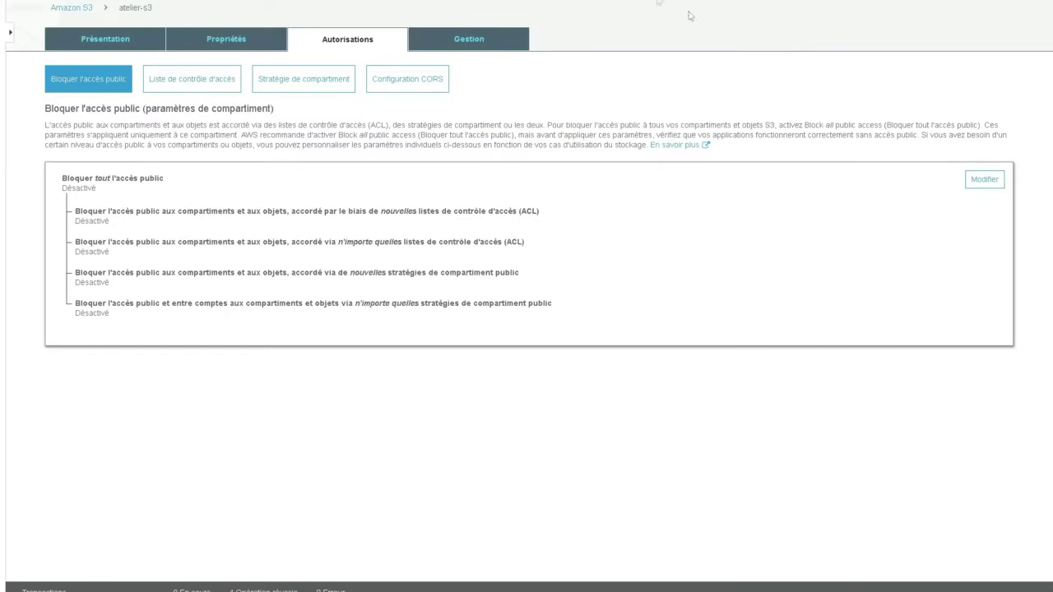
click(182, 91)
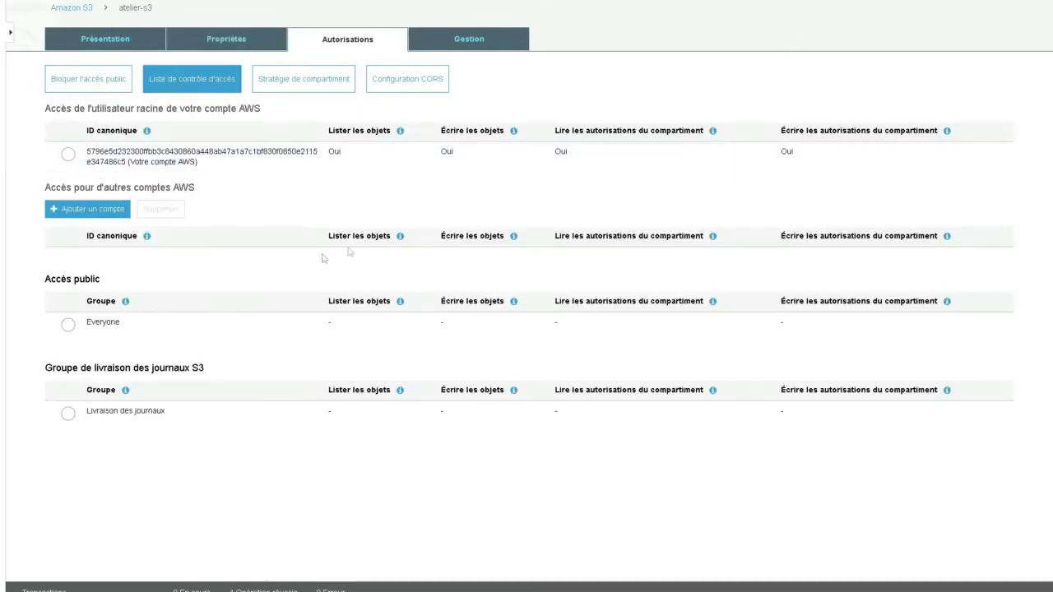
click(70, 328)
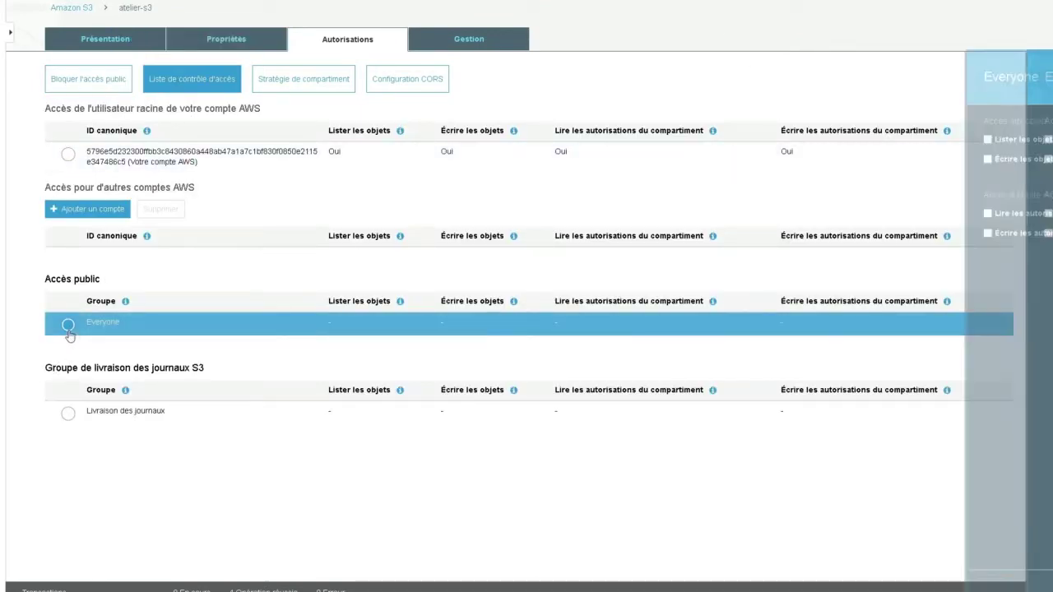
click(792, 141)
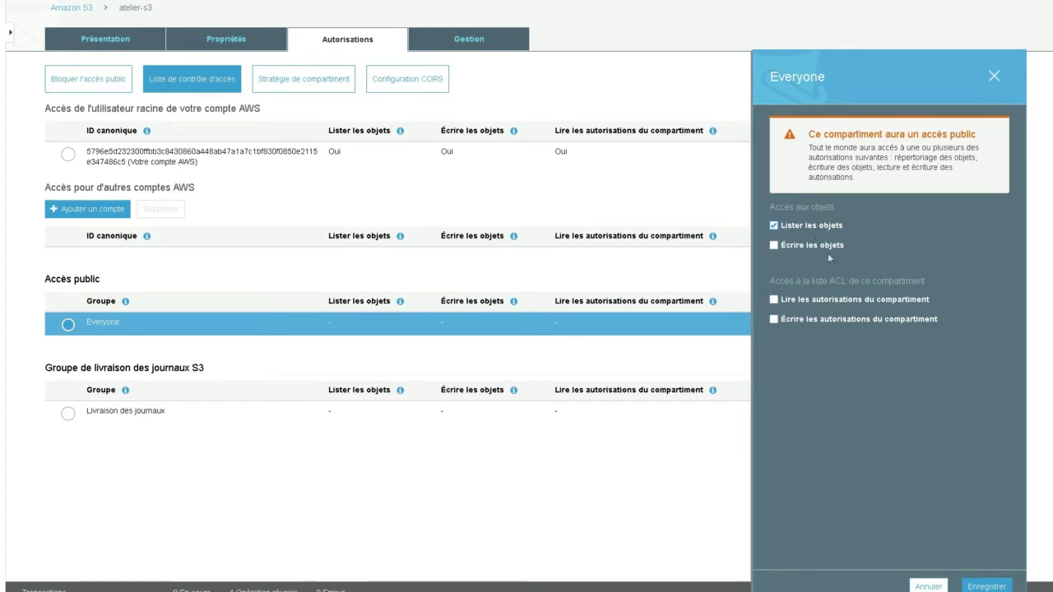
click(986, 586)
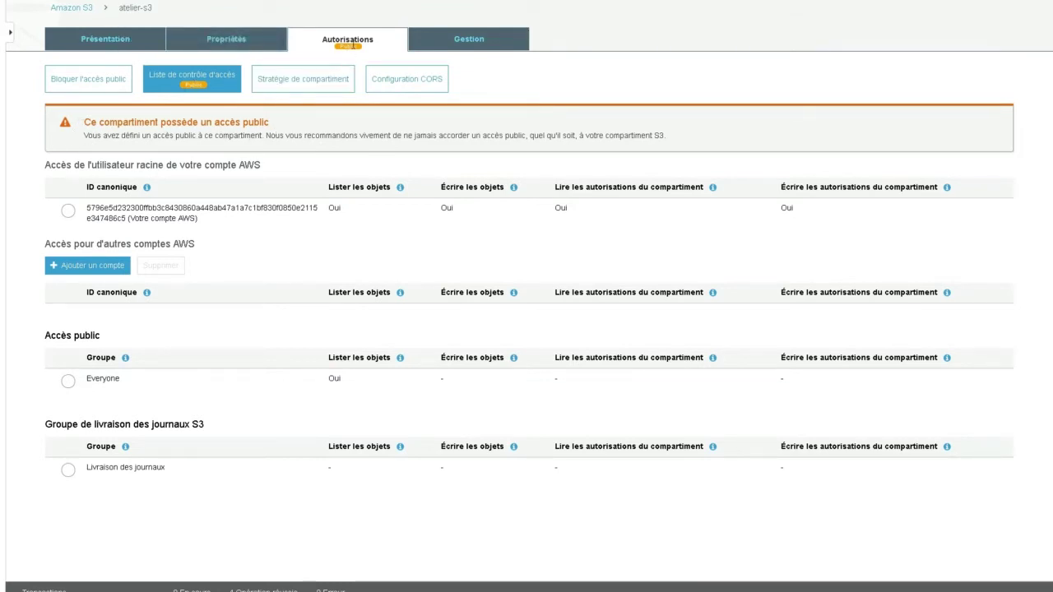
Enable static website hosting on the atelier-s3 bucket with index.html as the index document and error.html as the error document.
click(72, 7)
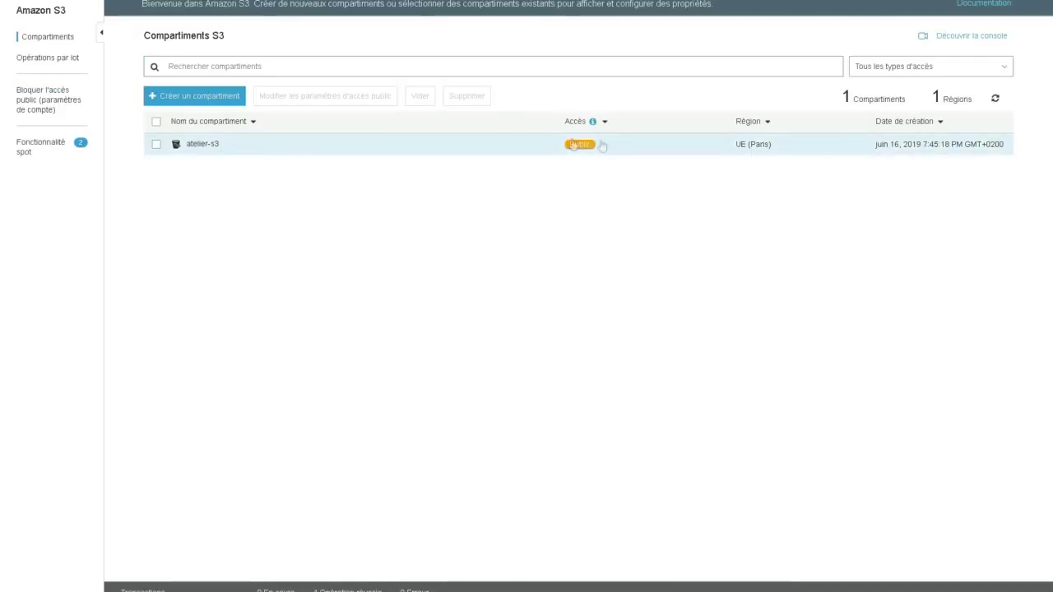
click(175, 146)
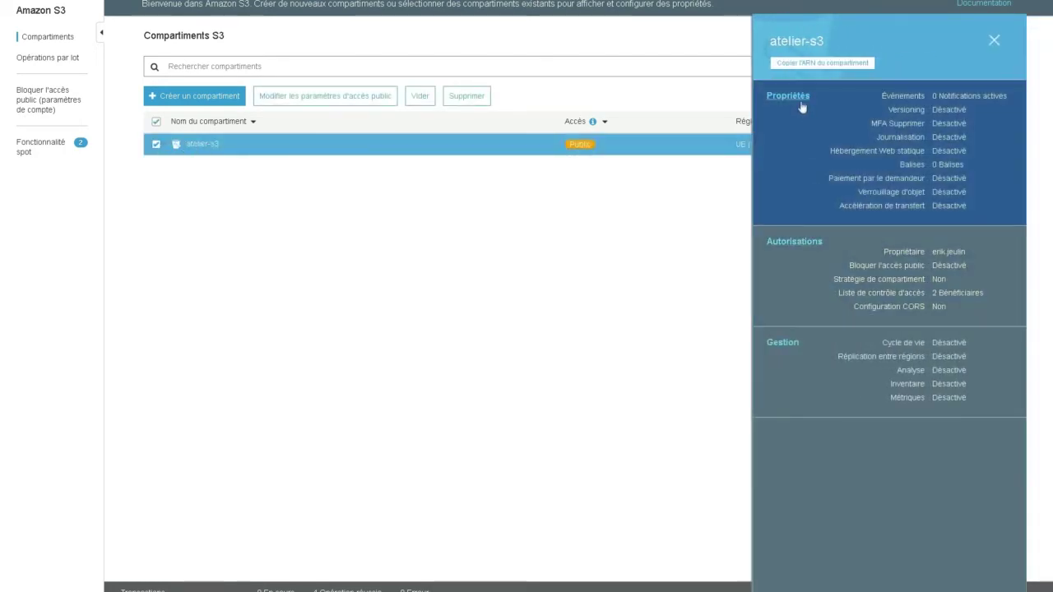
click(801, 105)
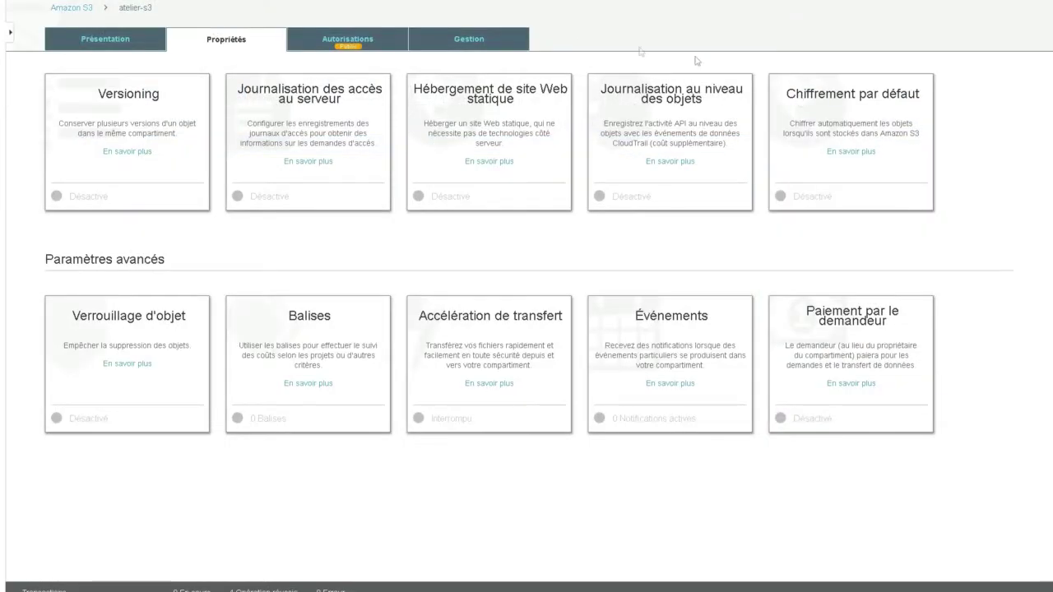
click(487, 96)
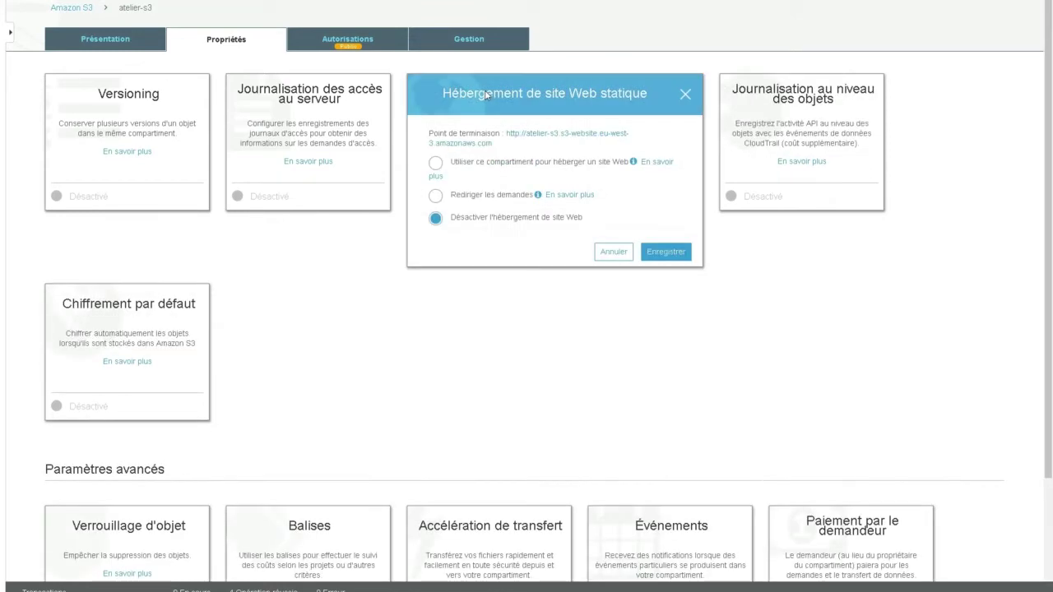
click(436, 162)
click(500, 219)
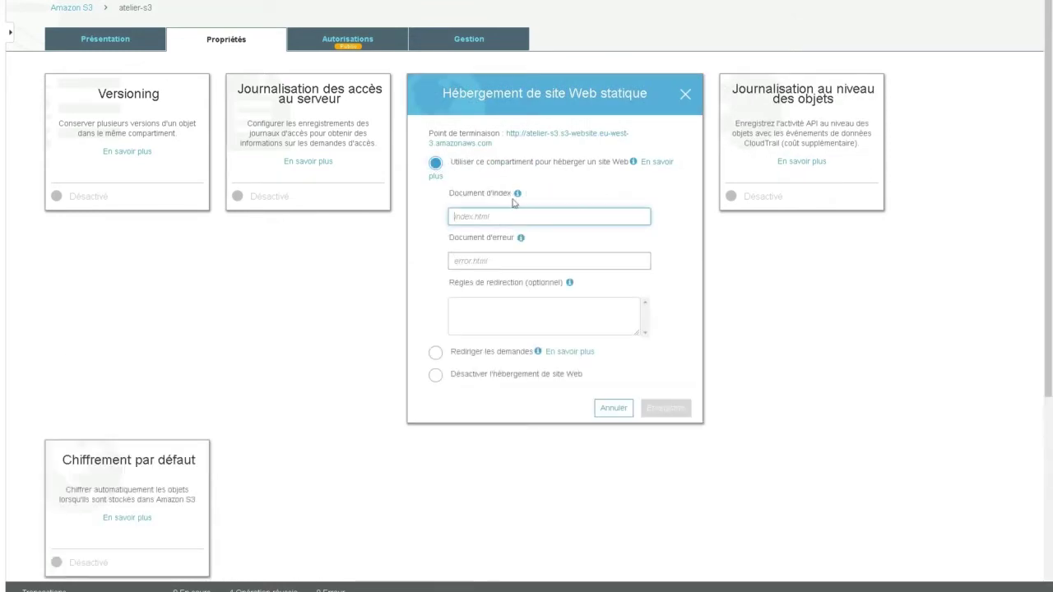
text(index.html)
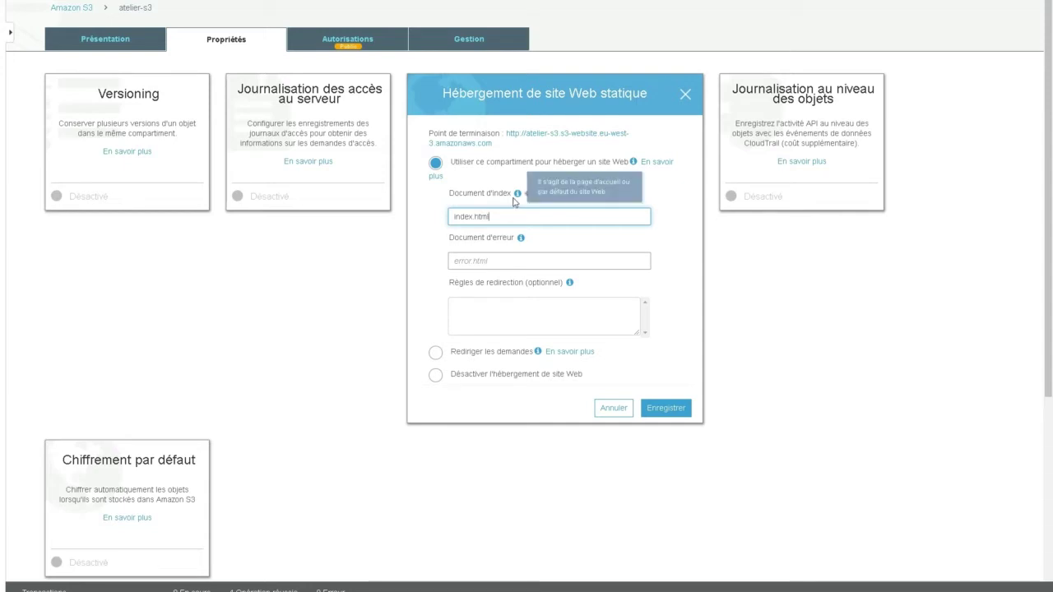
click(489, 258)
text(error)
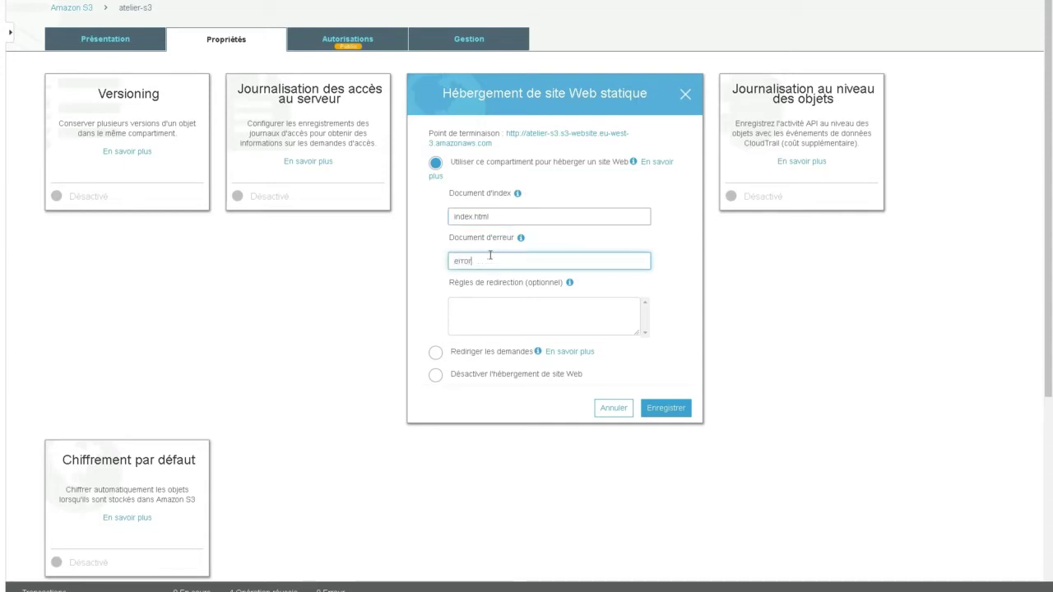
text(.html)
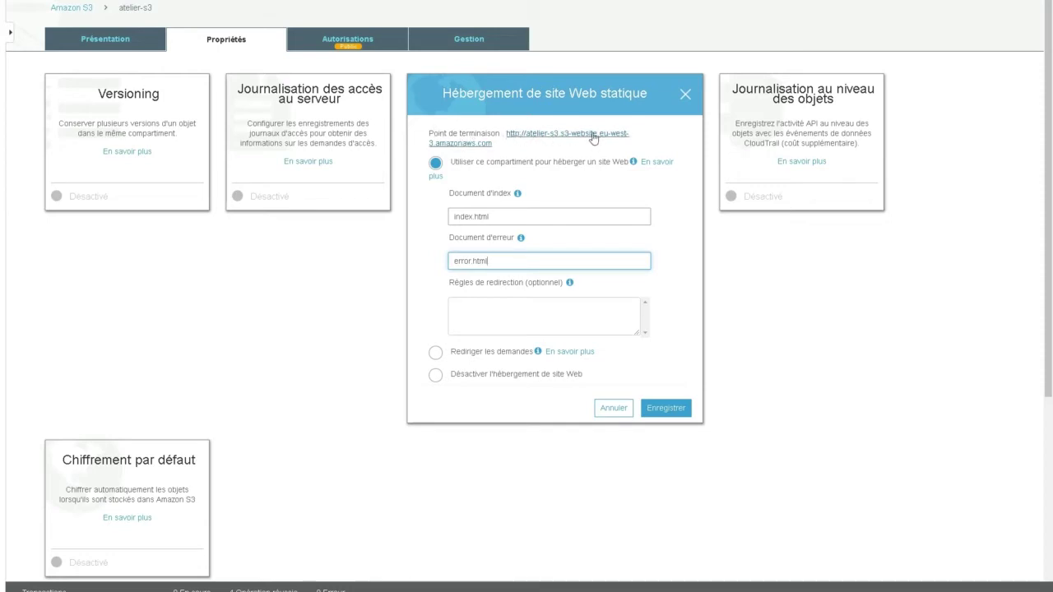
click(676, 417)
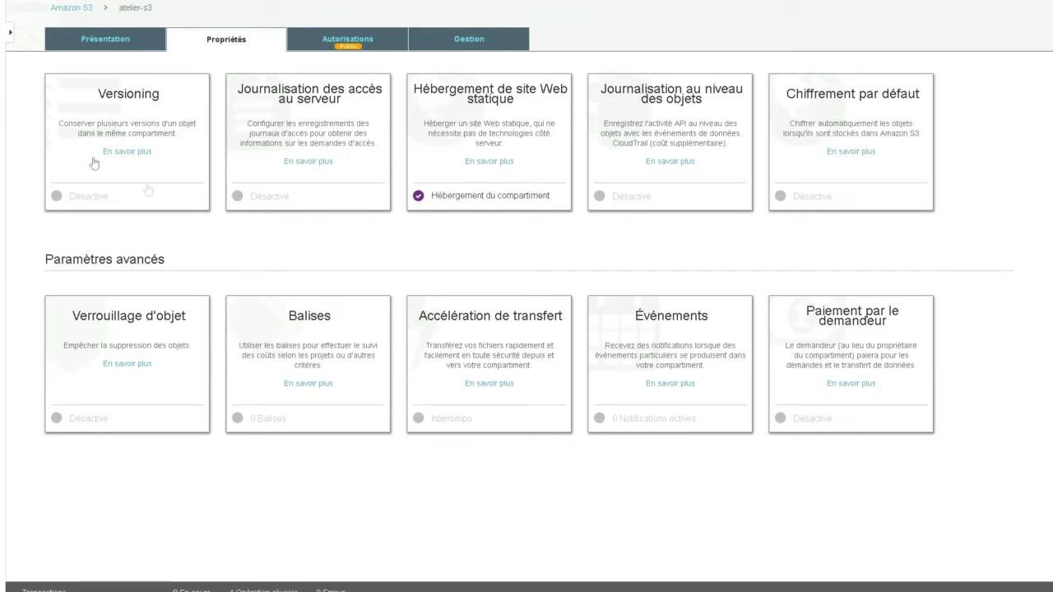
Add the assets and images folders plus index.html and error.html from the www downloads folder to an upload into atelier-s3.
click(77, 9)
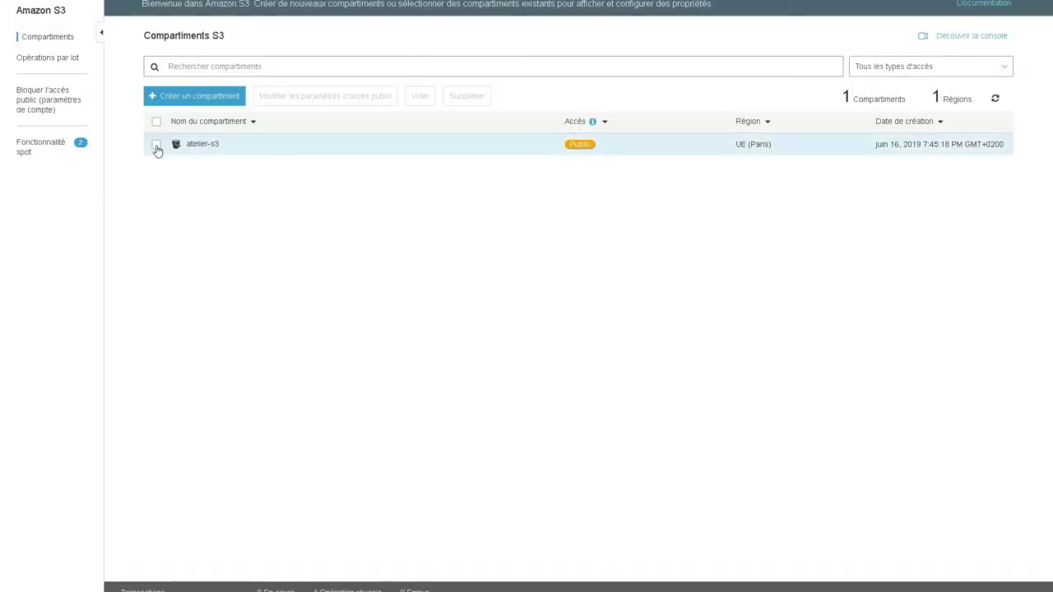
click(197, 146)
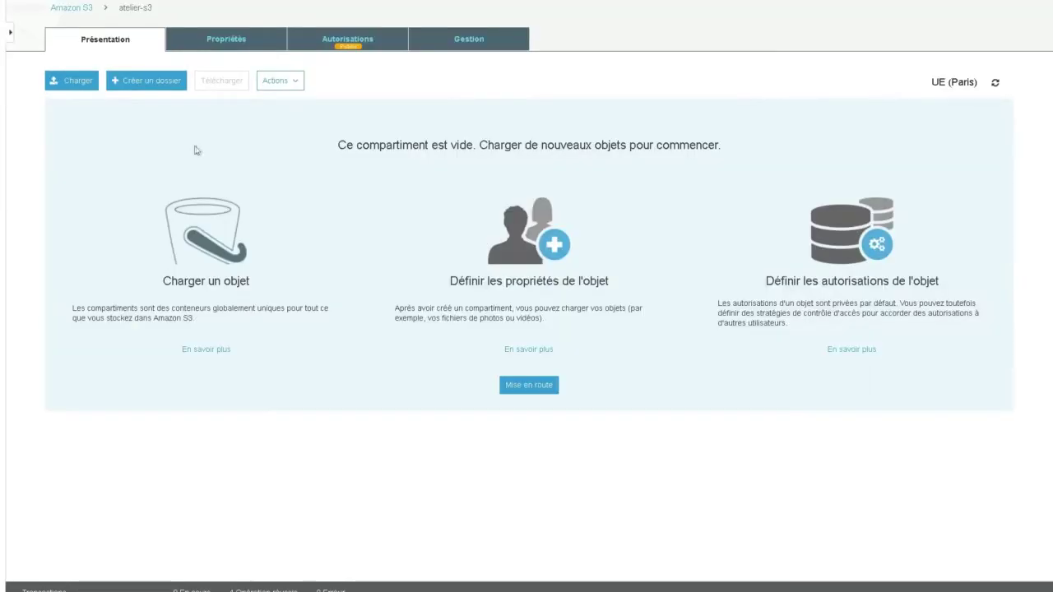
click(81, 83)
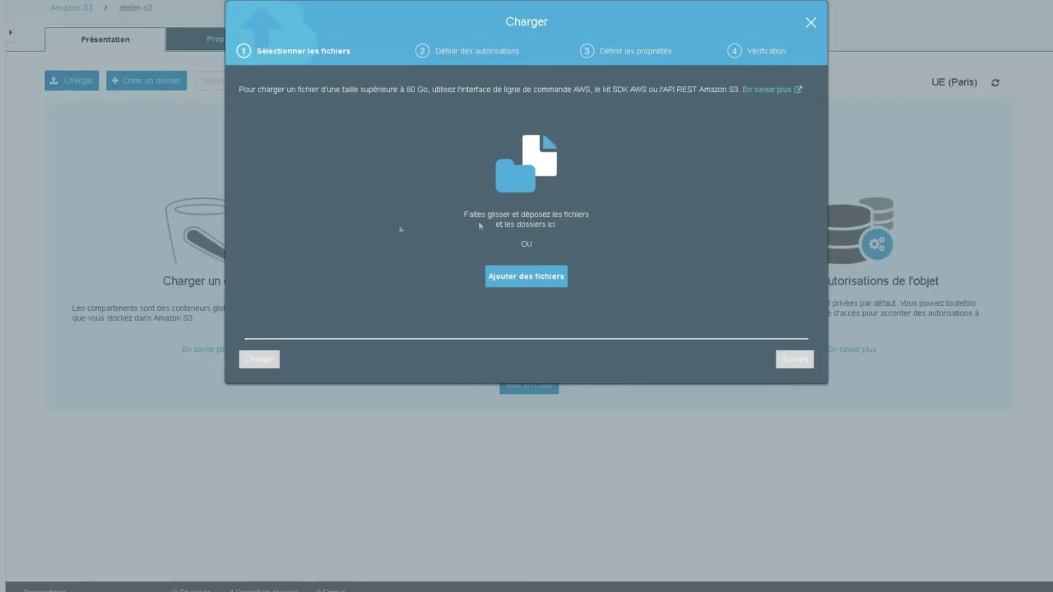
click(536, 276)
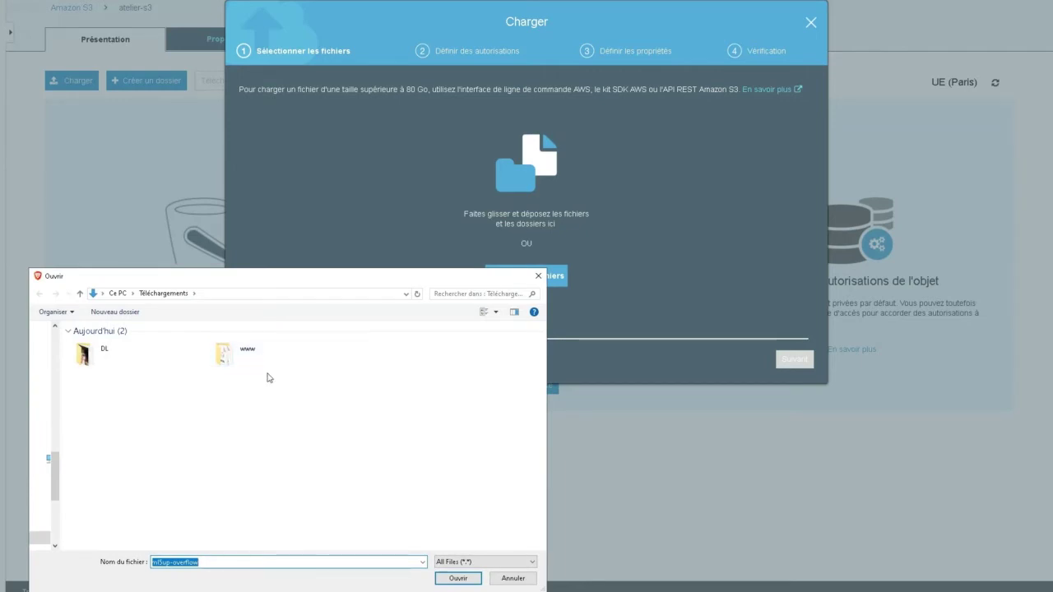
click(264, 360)
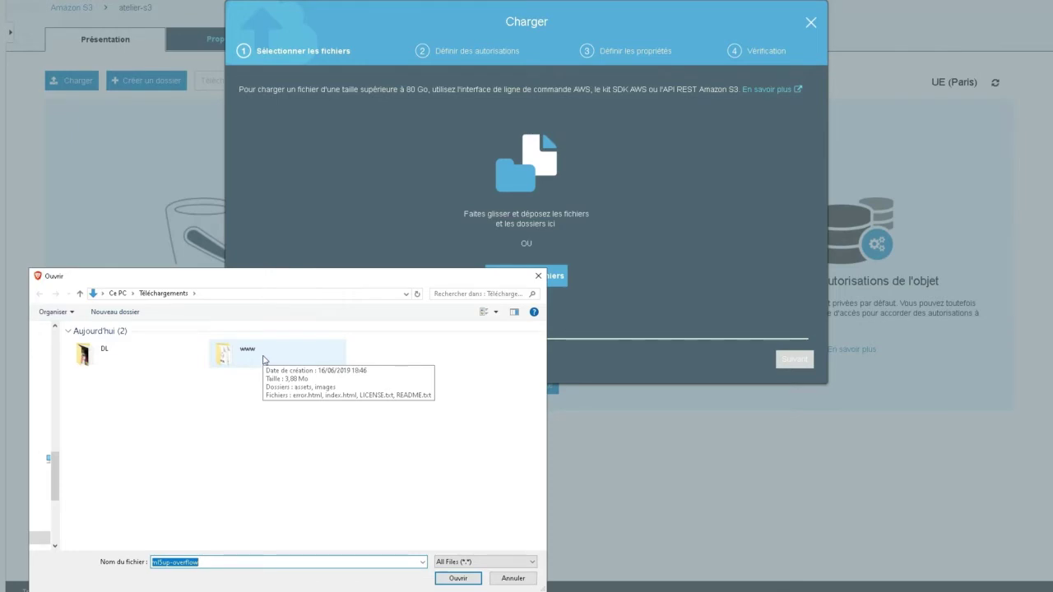
double_click(264, 359)
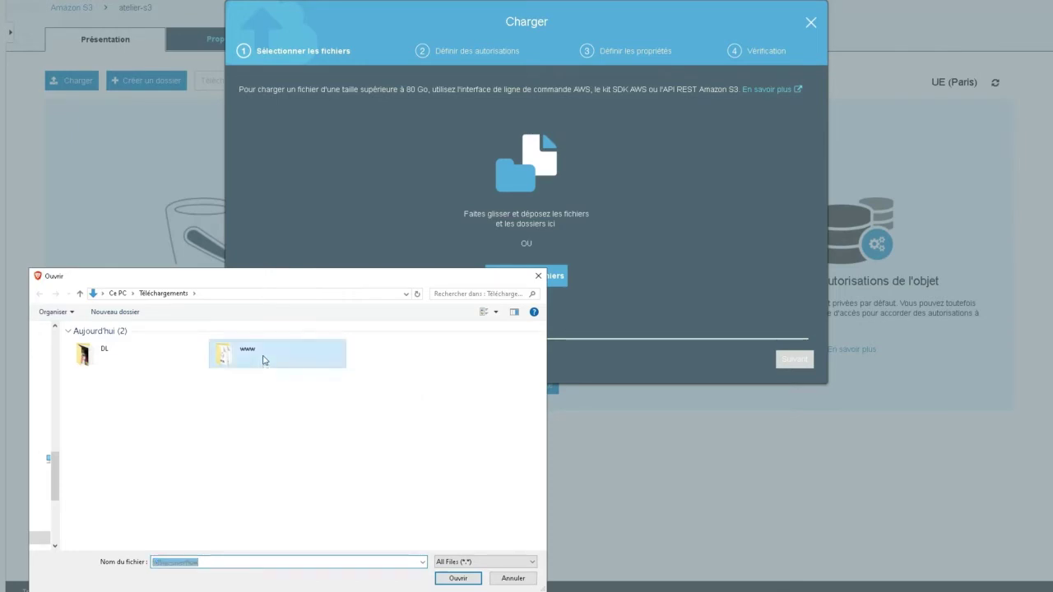
double_click(246, 560)
key(BackSpace)
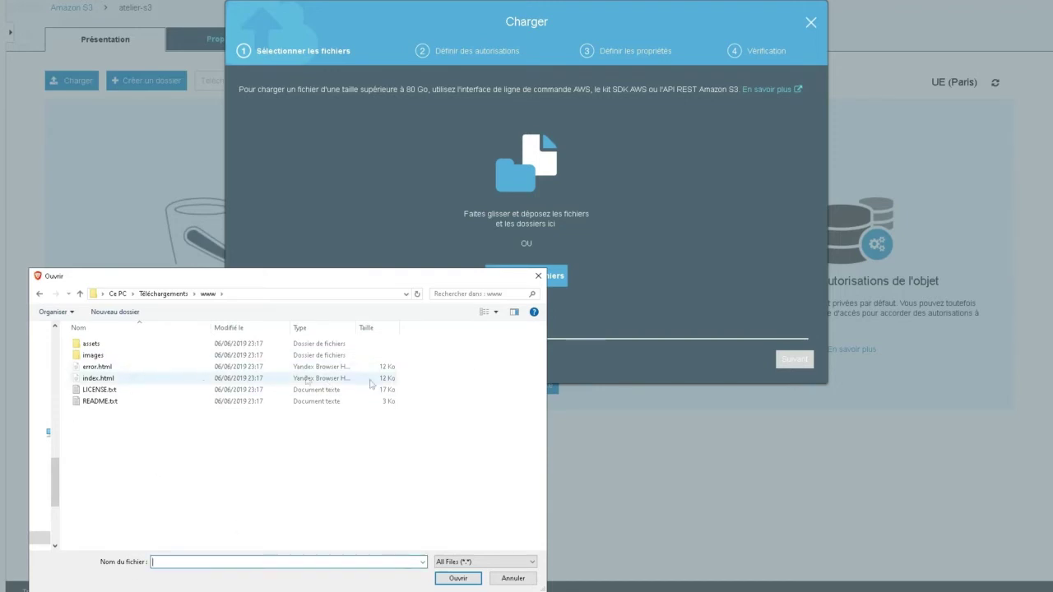
drag(454, 383, 61, 327)
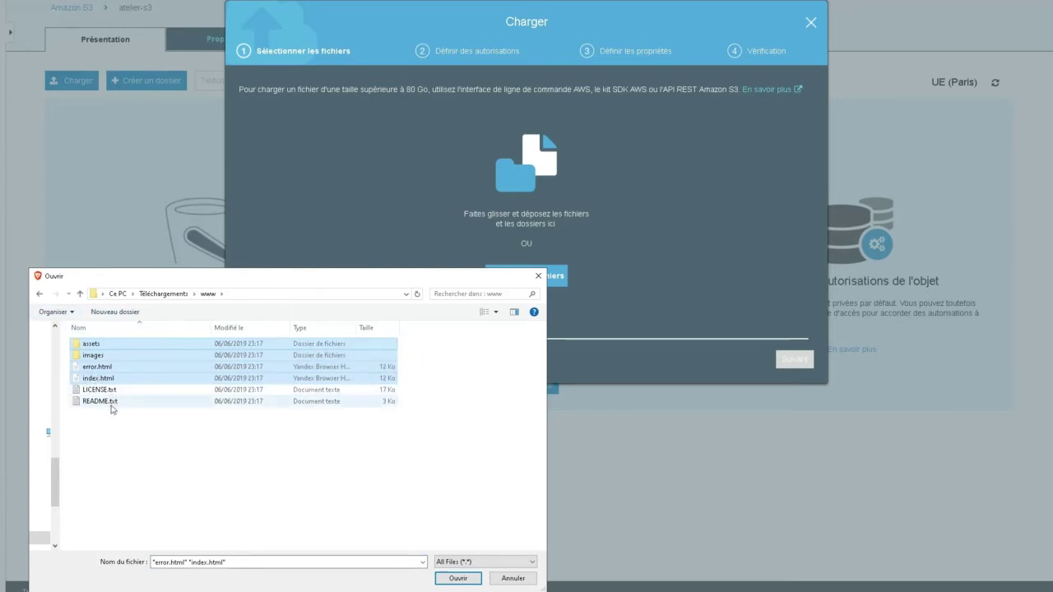
drag(105, 382, 542, 188)
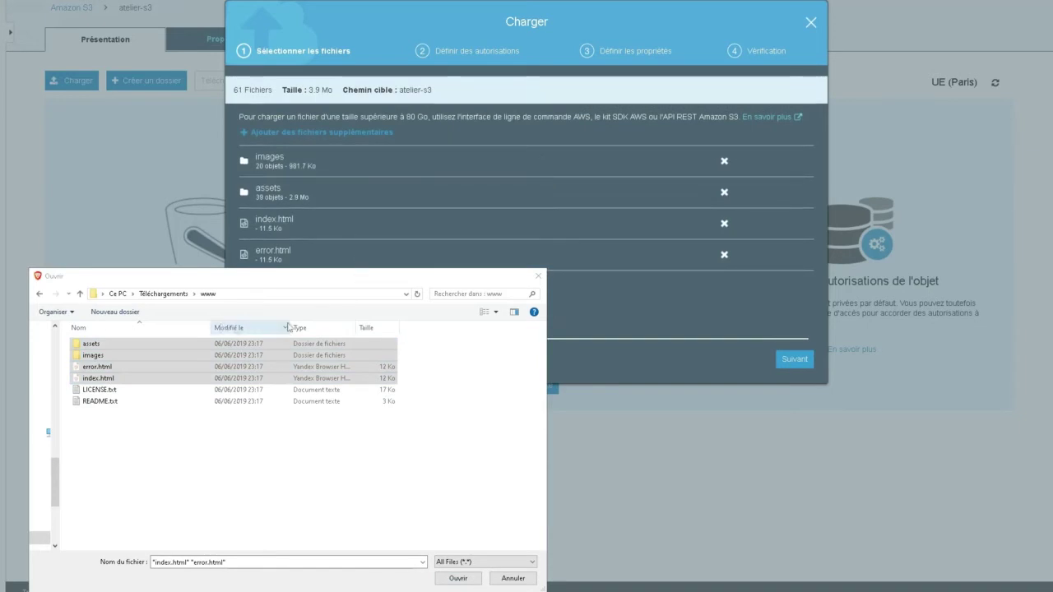
Grant public read access to the objects being uploaded and proceed to the upload's properties.
key(Escape)
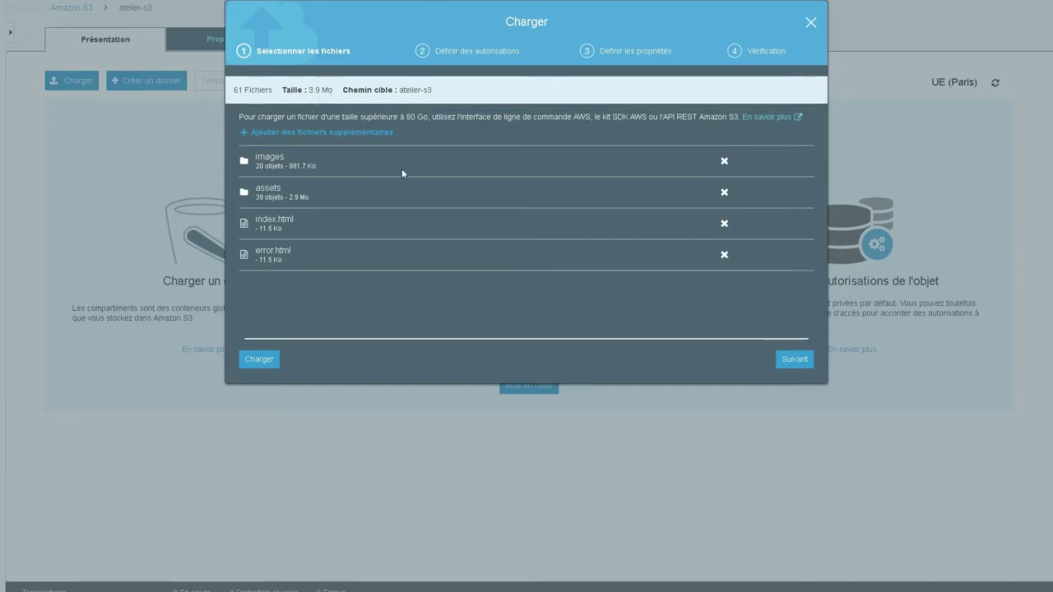
click(789, 363)
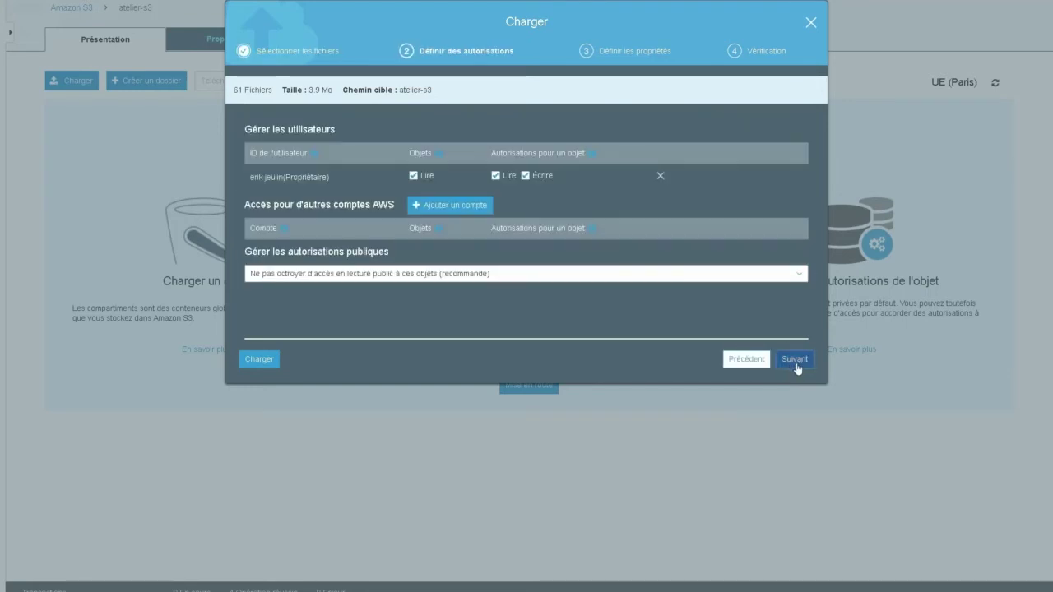
click(447, 272)
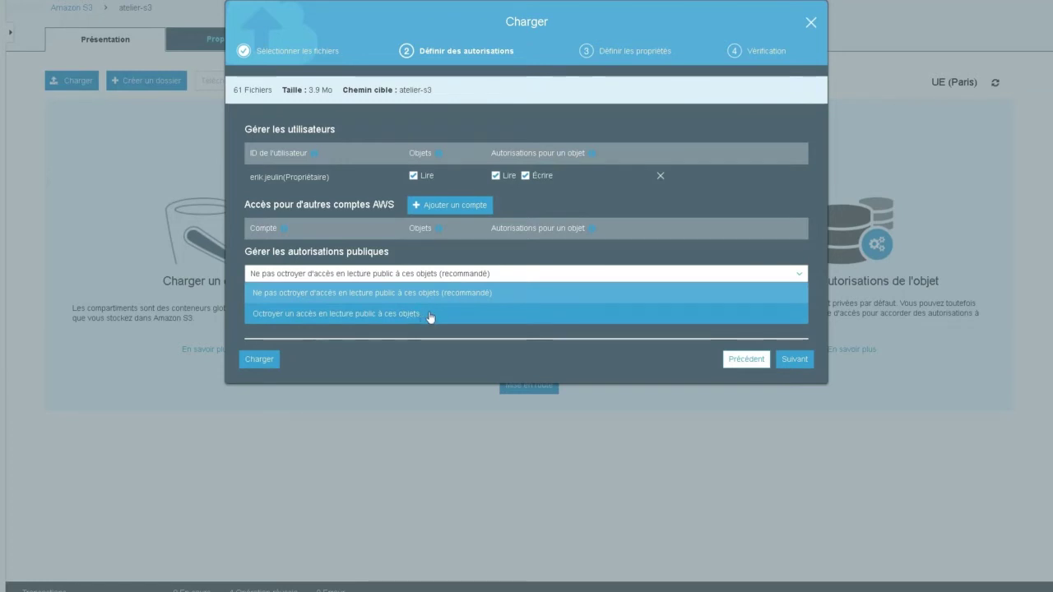
click(429, 314)
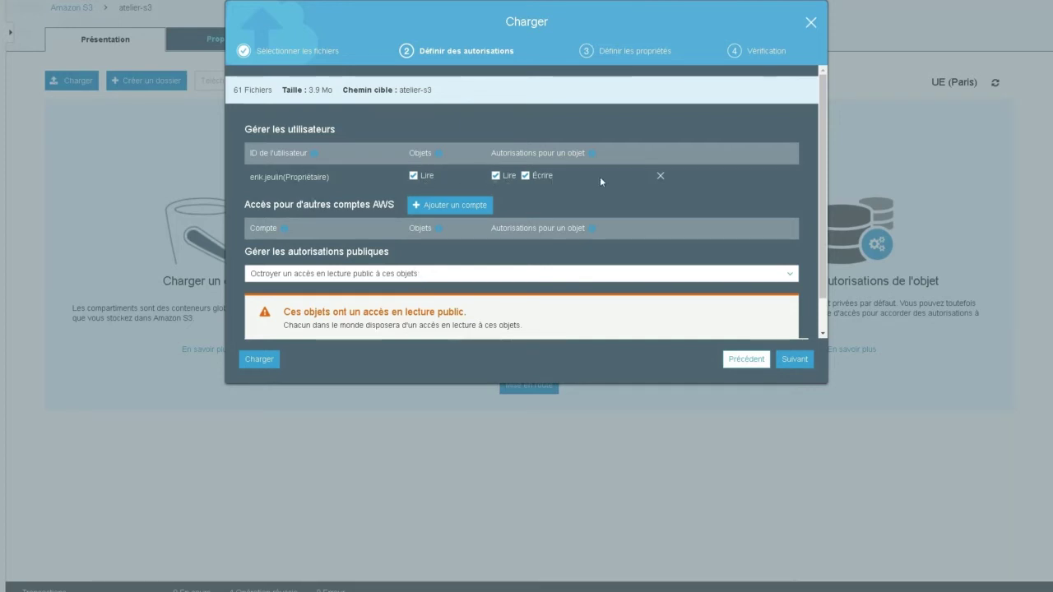
click(794, 362)
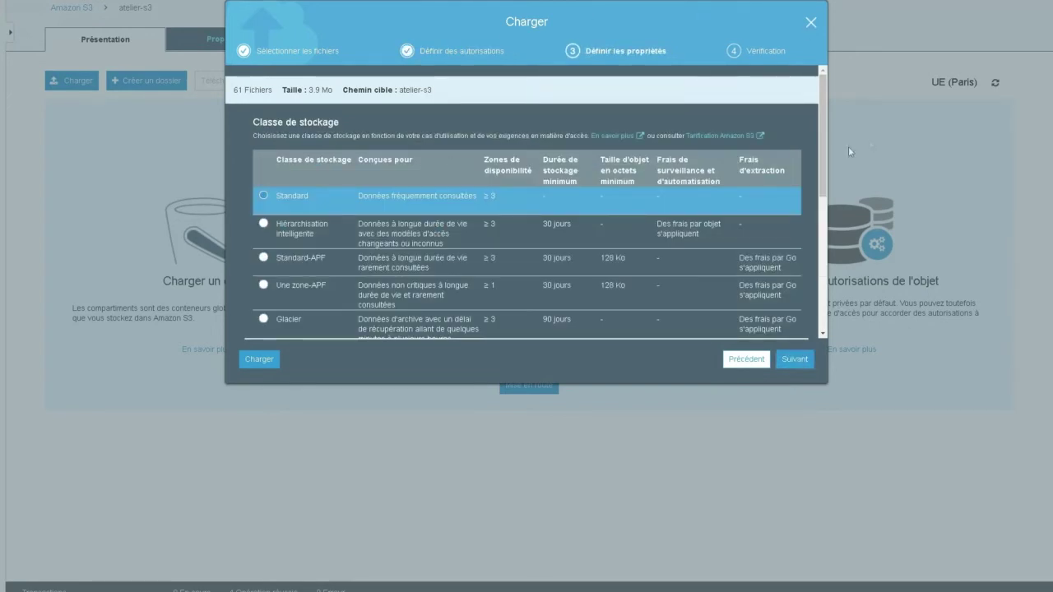
Compare the storage classes' availability zones and minimum storage durations, and select Standard for the upload.
scroll(828, 136, down, 2)
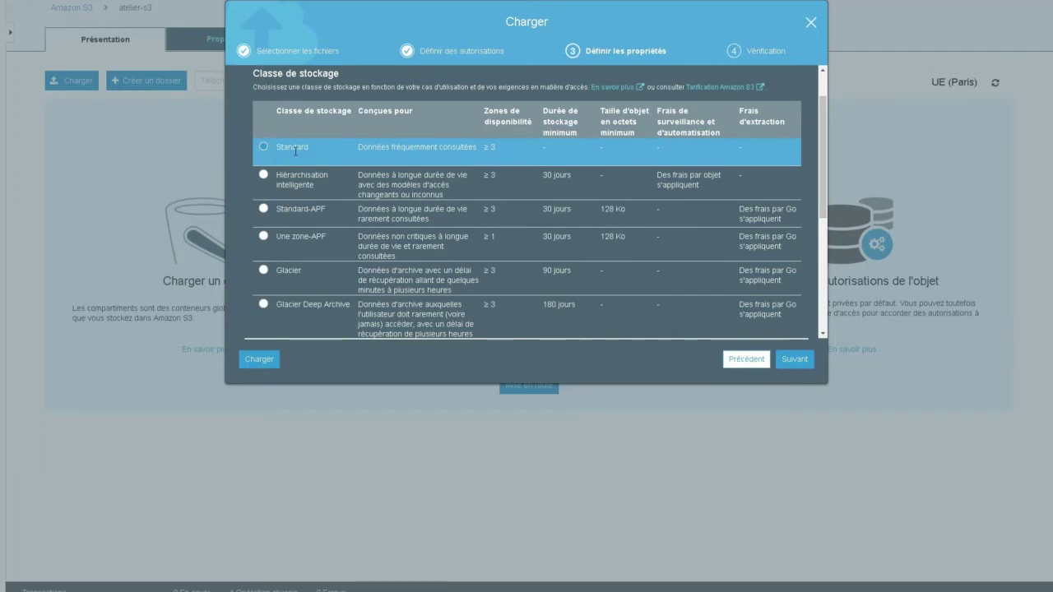
scroll(823, 129, down, 2)
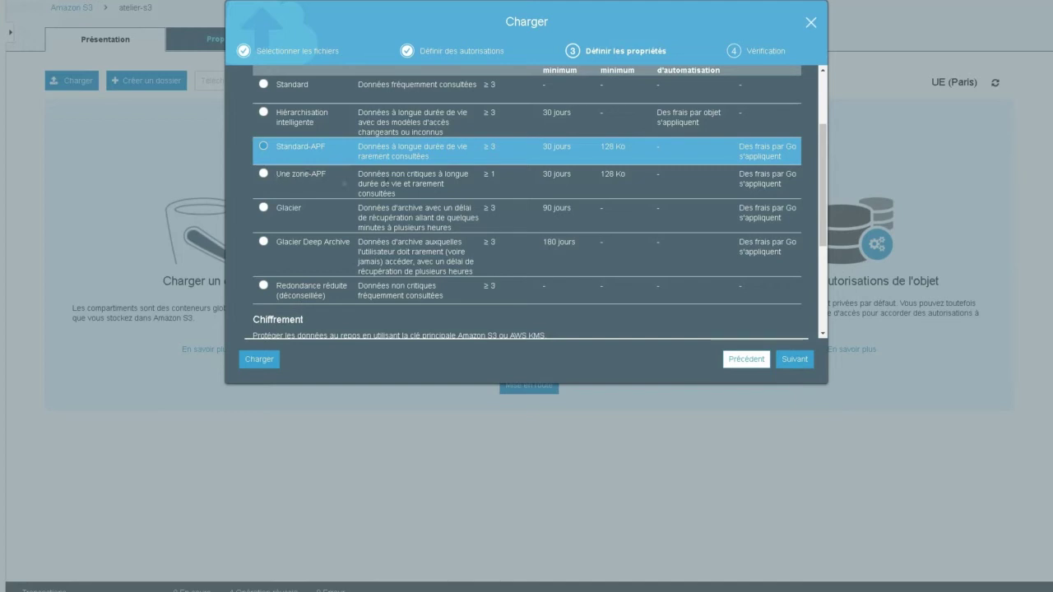
double_click(490, 173)
scroll(506, 197, up, 1)
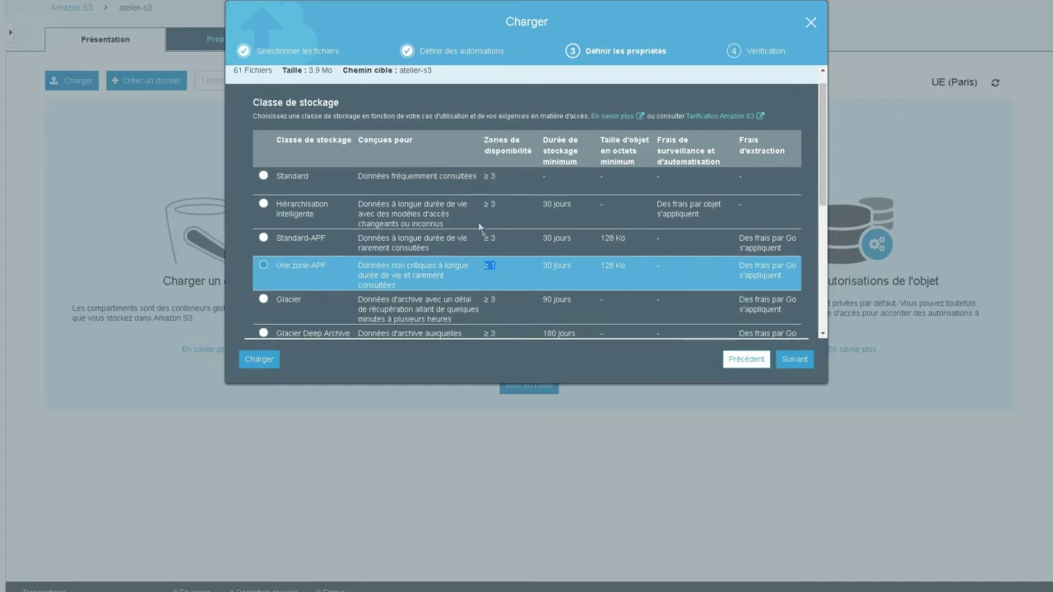
scroll(509, 244, down, 1)
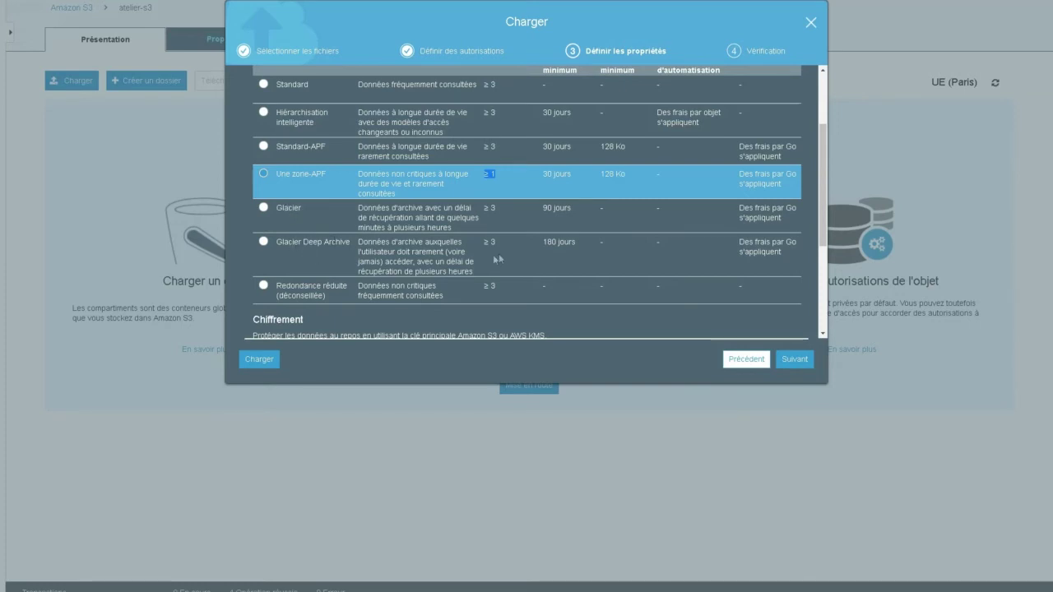
drag(578, 239, 530, 253)
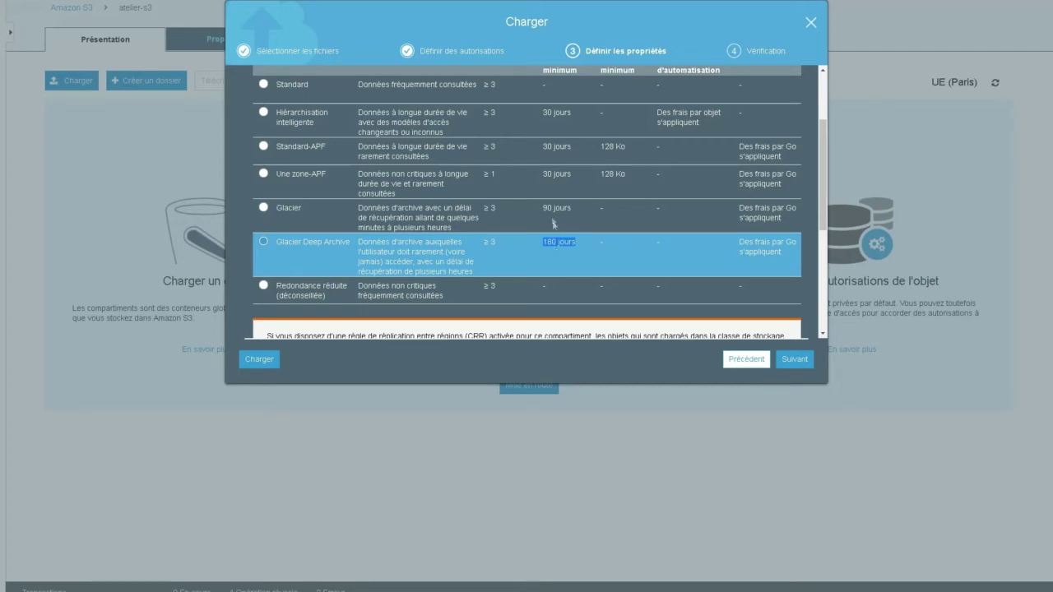
click(552, 209)
scroll(555, 243, up, 2)
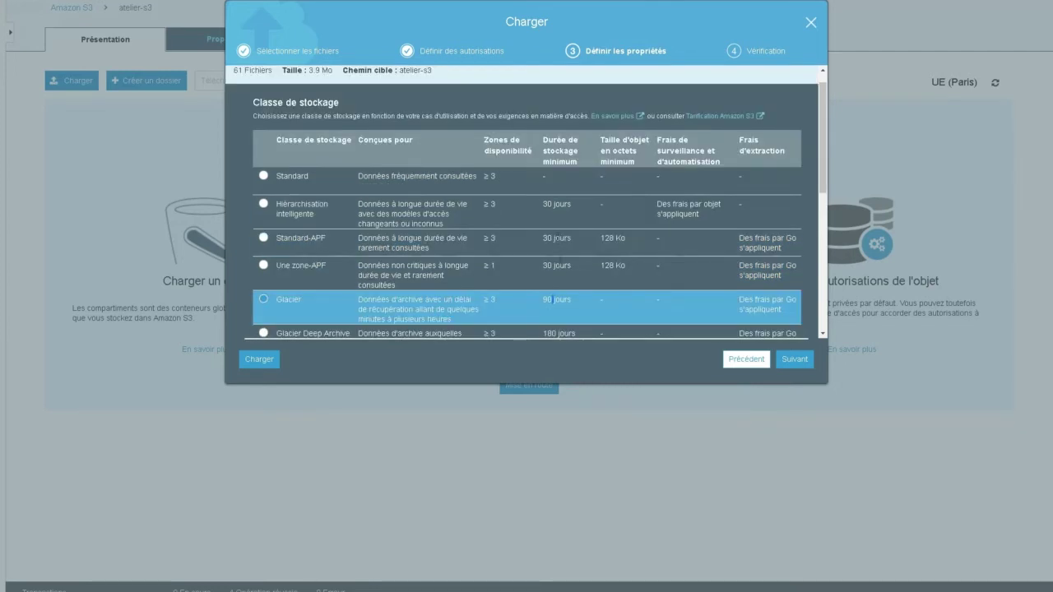
click(337, 178)
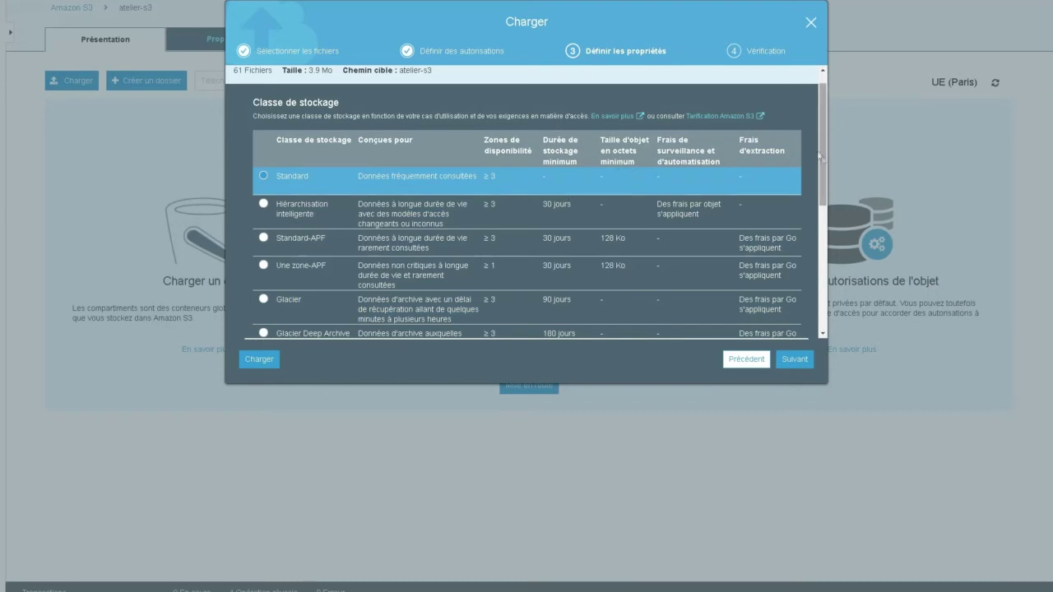
Add the tag name with value webdemoudemy to the files and upload them to atelier-s3.
drag(823, 157, 825, 302)
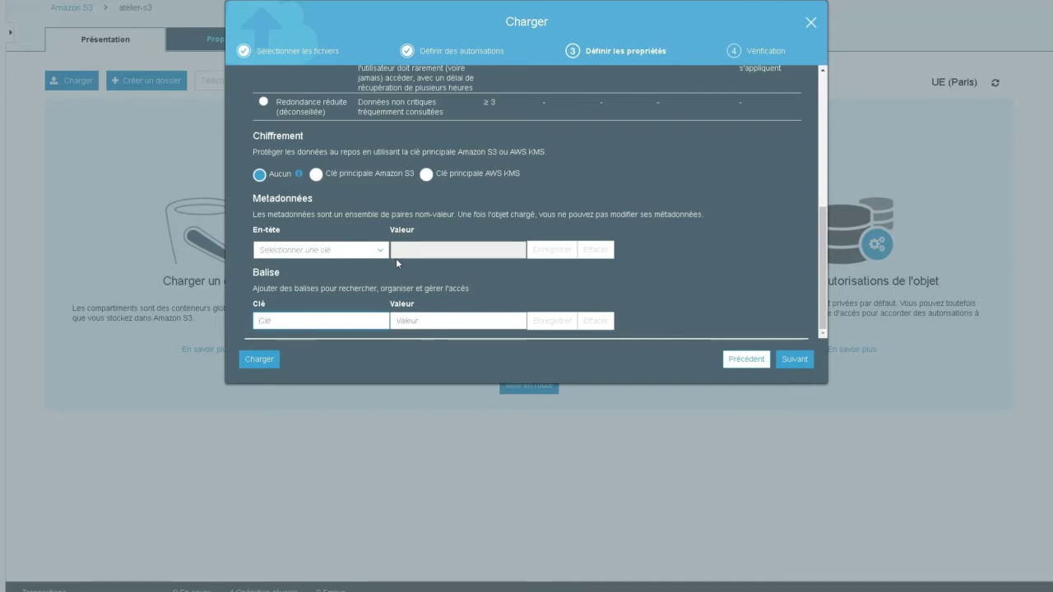
text(name)
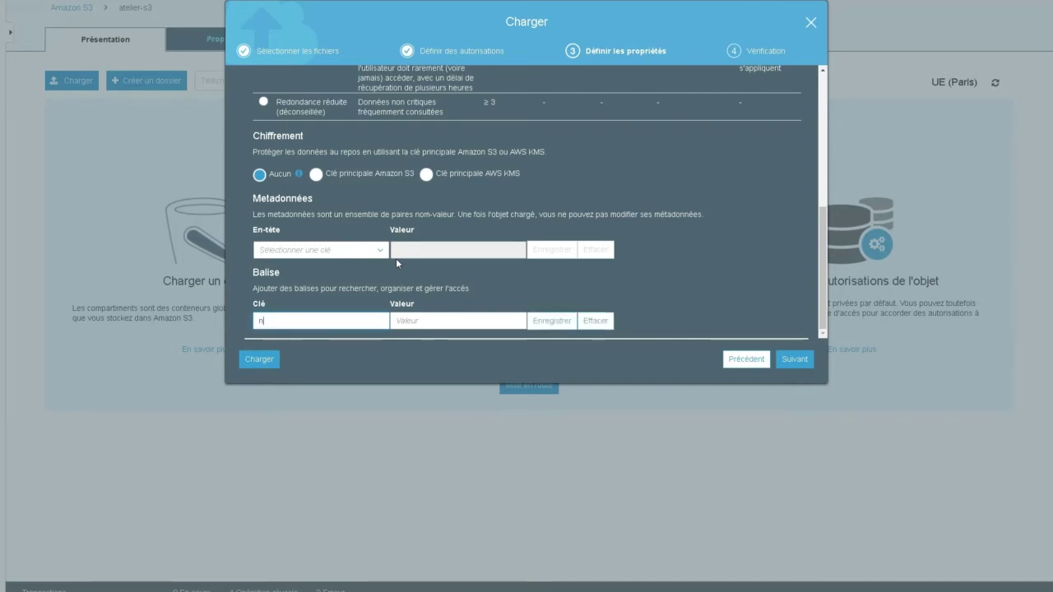
click(446, 322)
text(webdemoudemy)
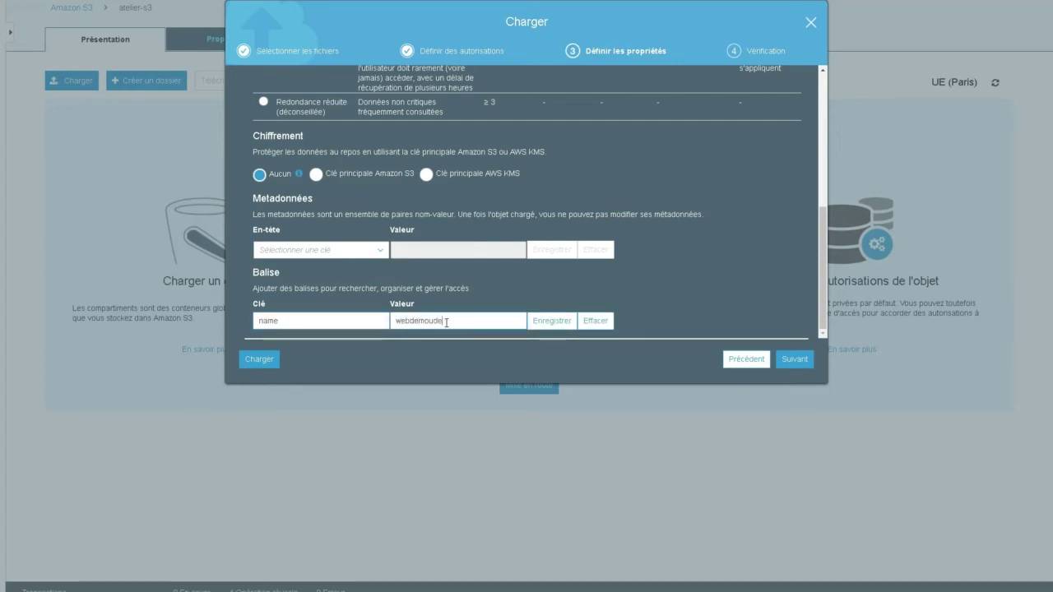
click(542, 321)
scroll(544, 315, down, 1)
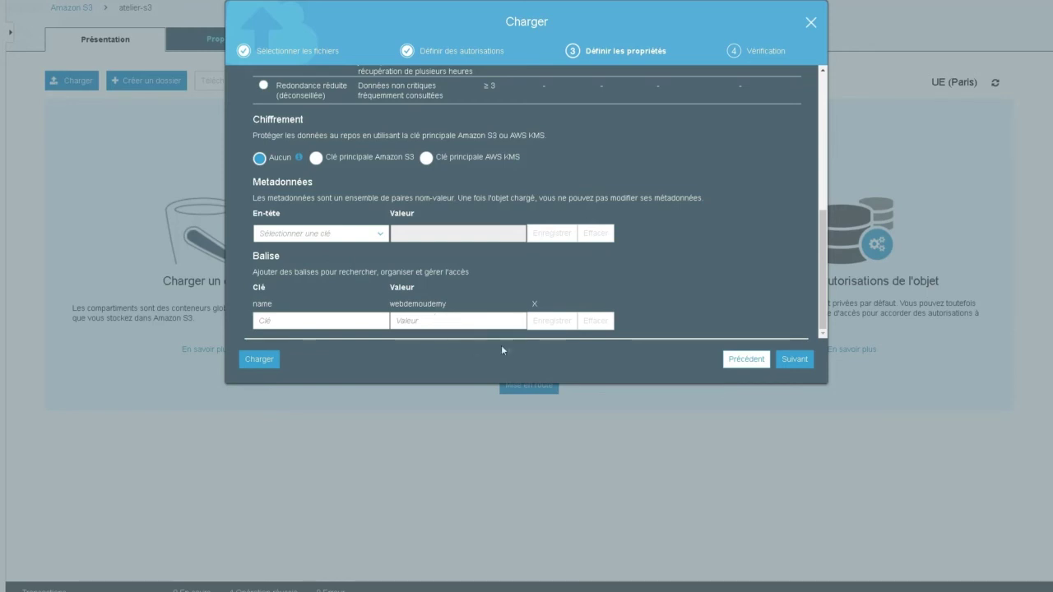
click(791, 360)
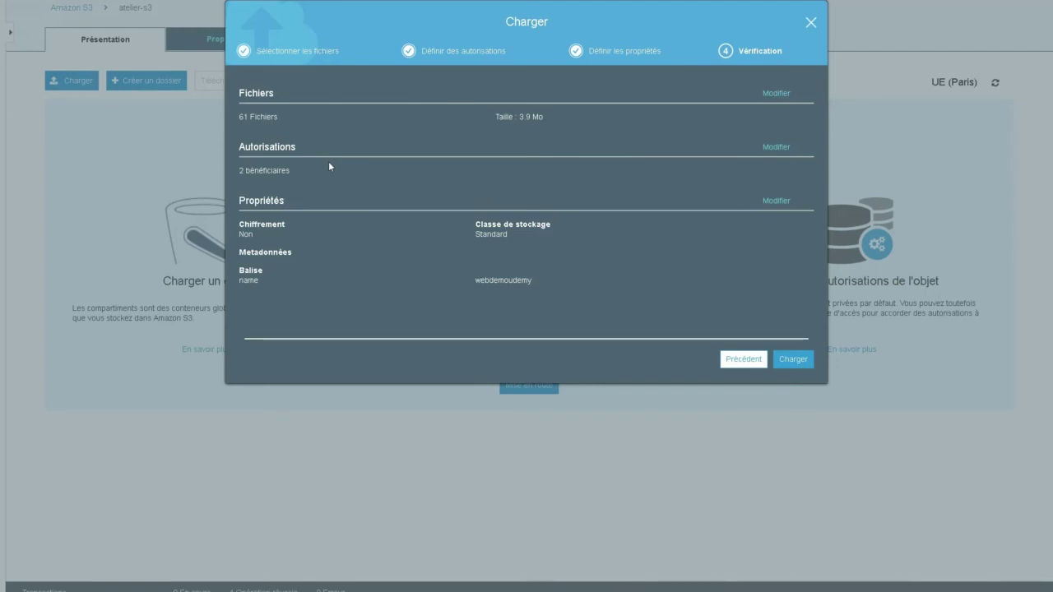
click(793, 359)
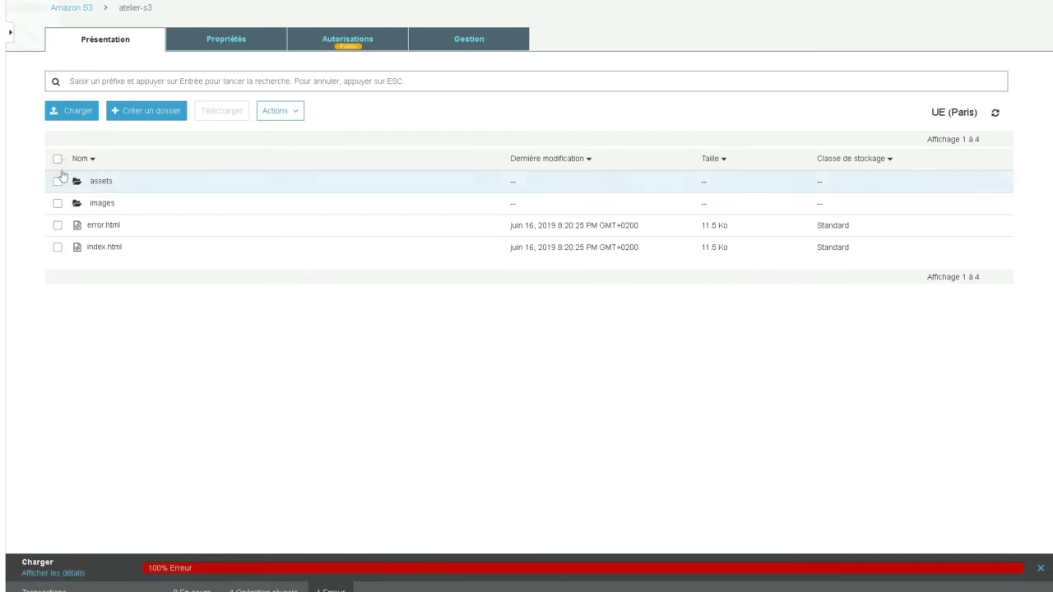
Check the details of the finished upload and dismiss its progress notice.
click(71, 573)
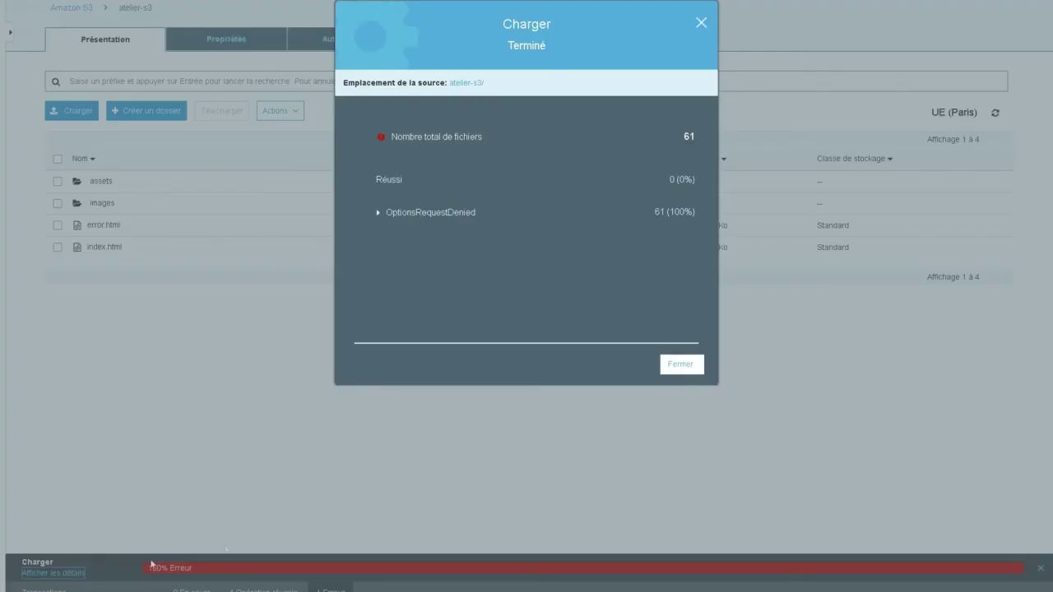
click(693, 364)
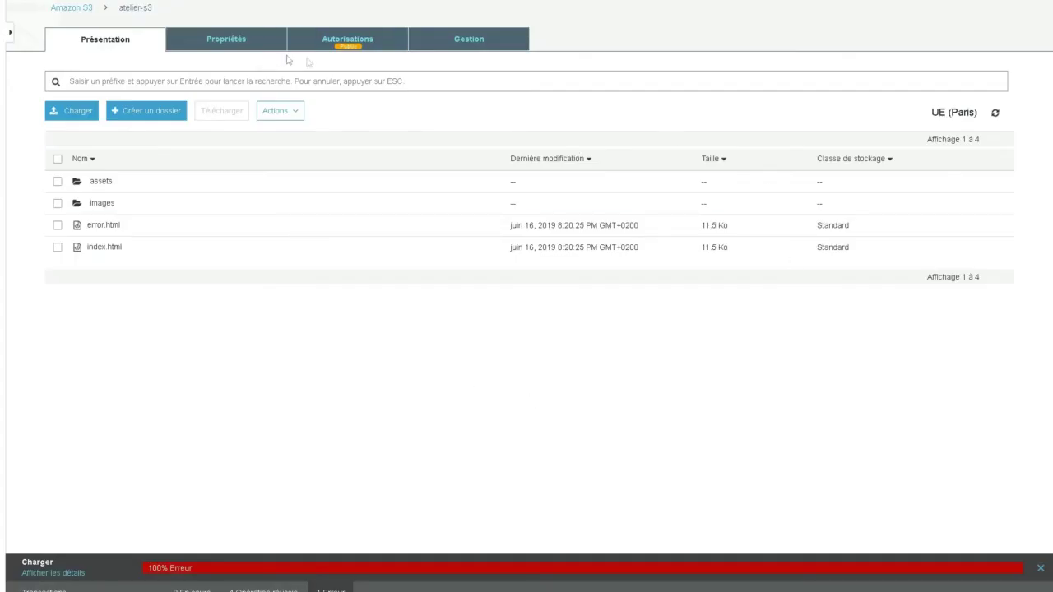
click(1039, 570)
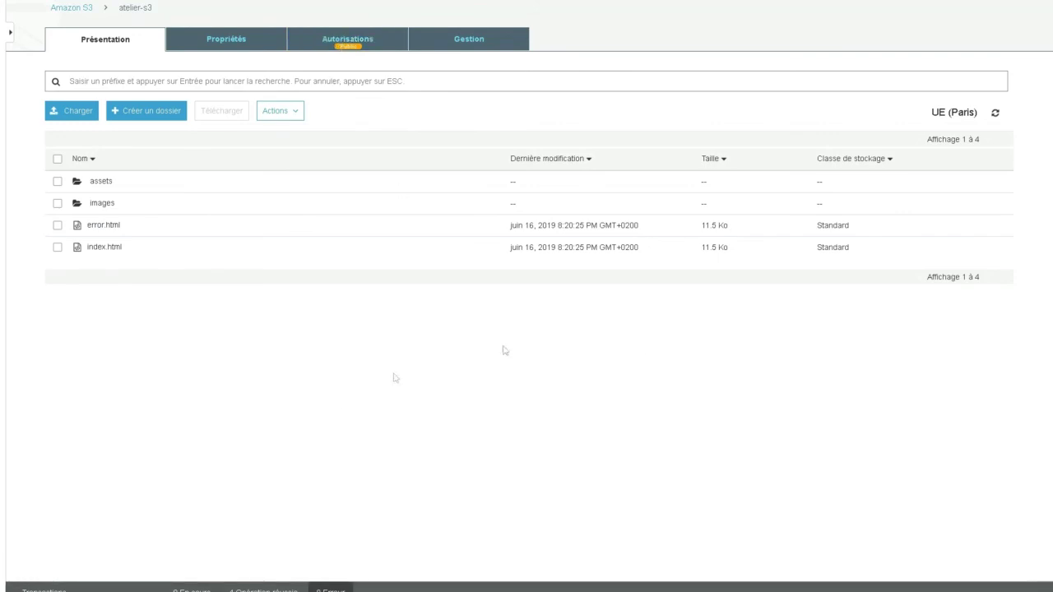
Open the uploaded index.html through its object URL and look through the page from start to end.
click(222, 38)
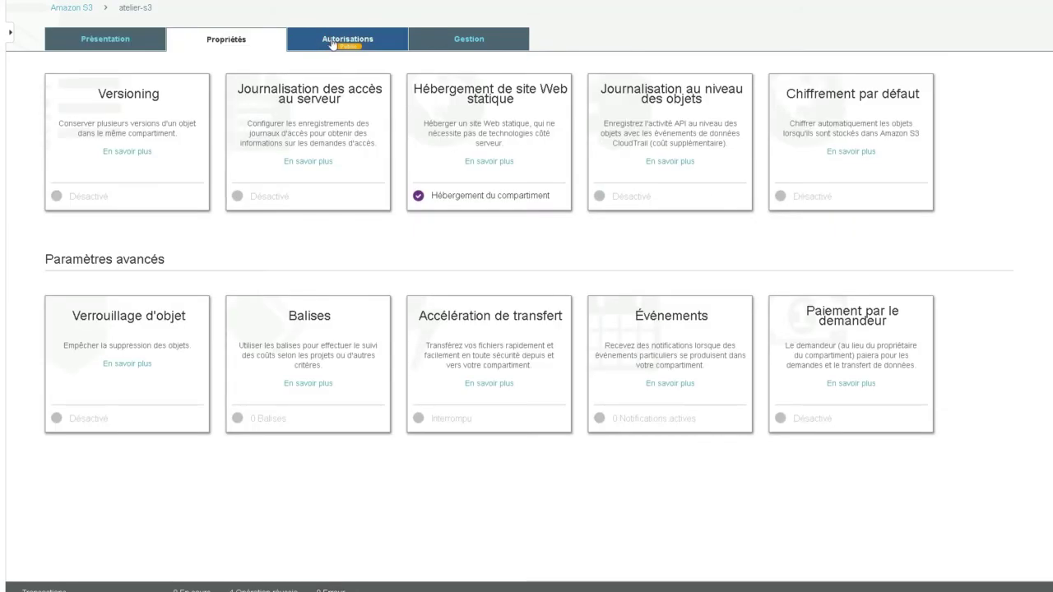
click(105, 38)
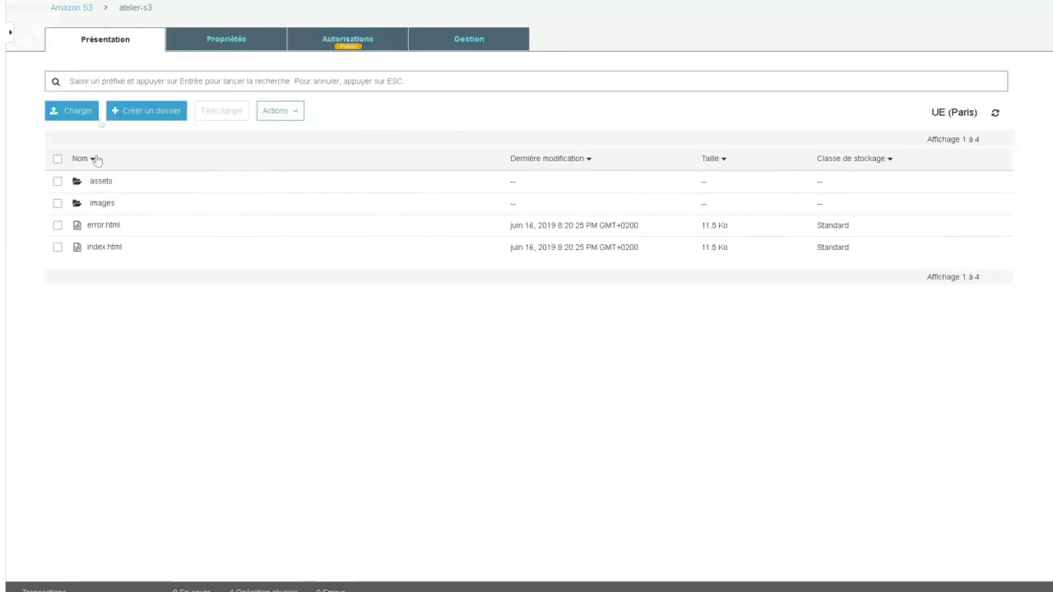
click(79, 253)
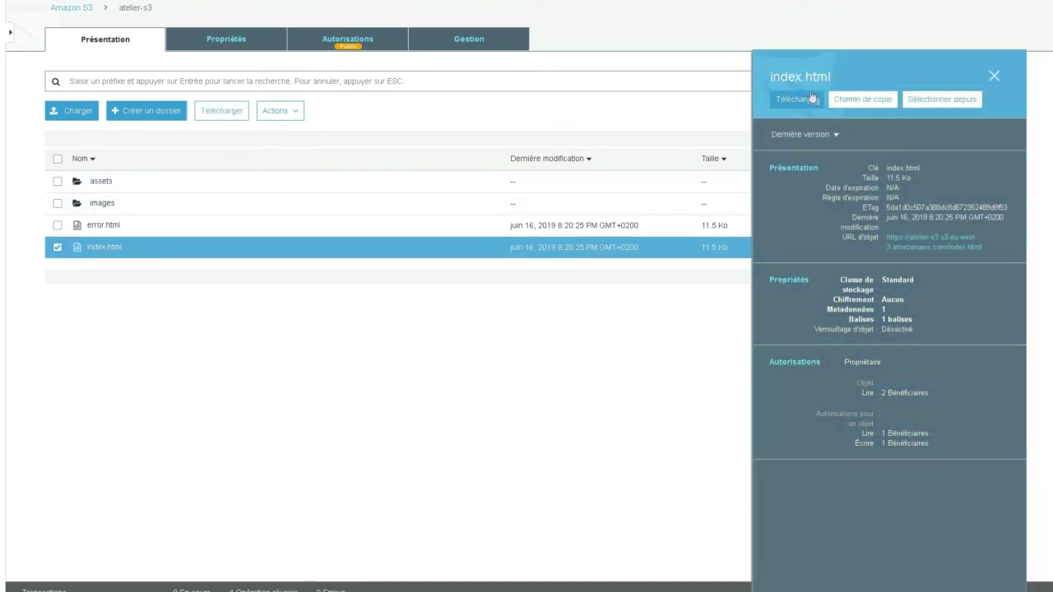
click(937, 243)
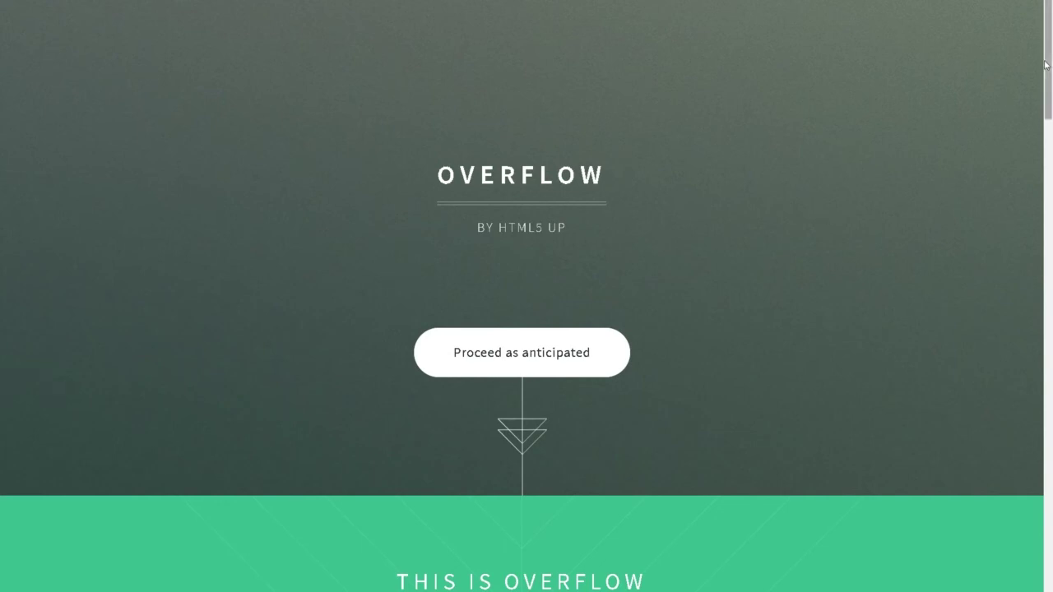
drag(1047, 69, 1047, 539)
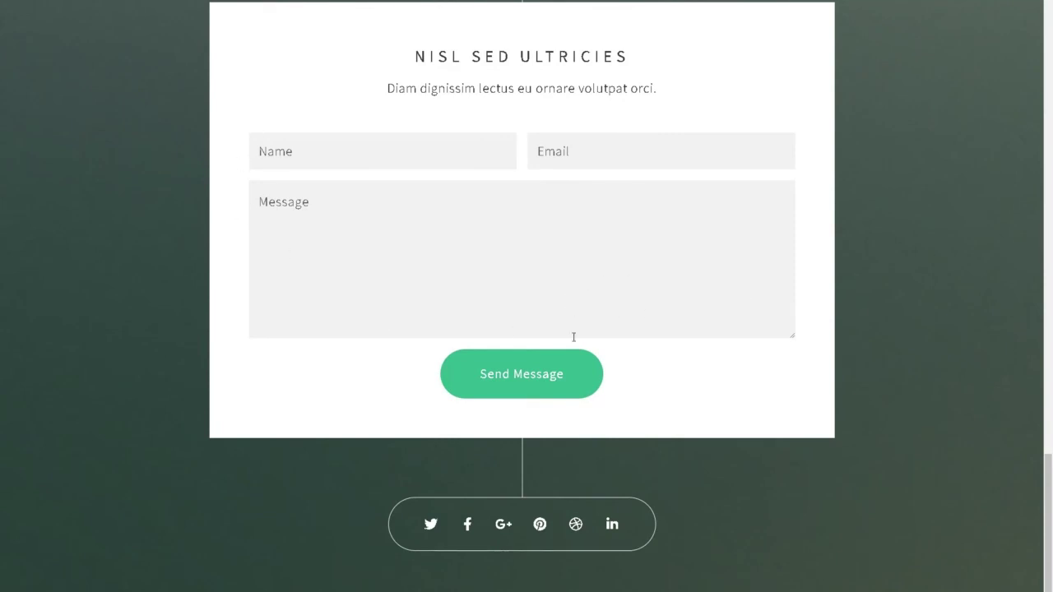
scroll(689, 309, up, 20)
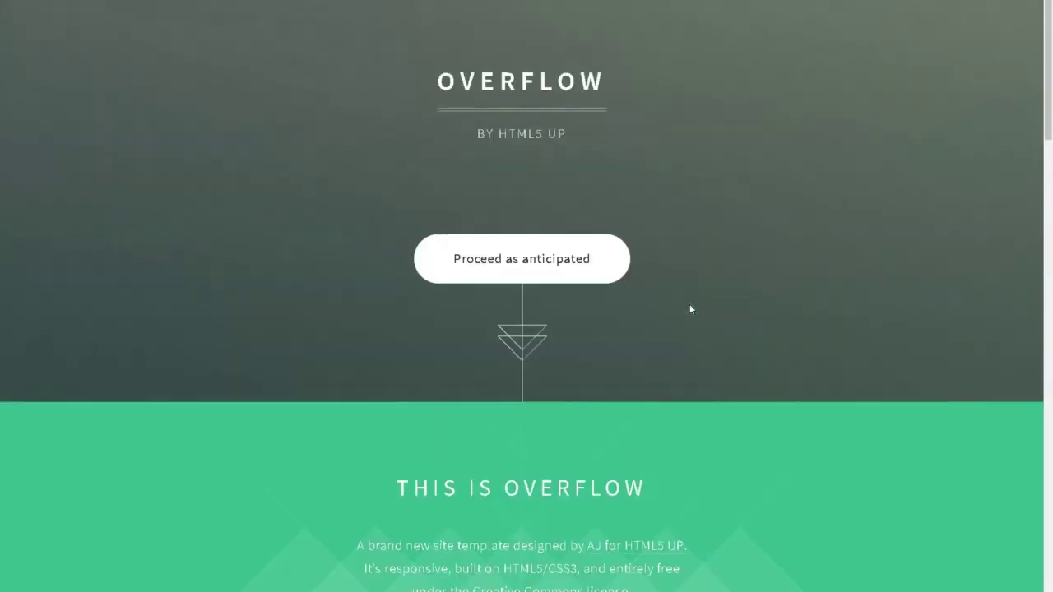
scroll(737, 257, up, 1)
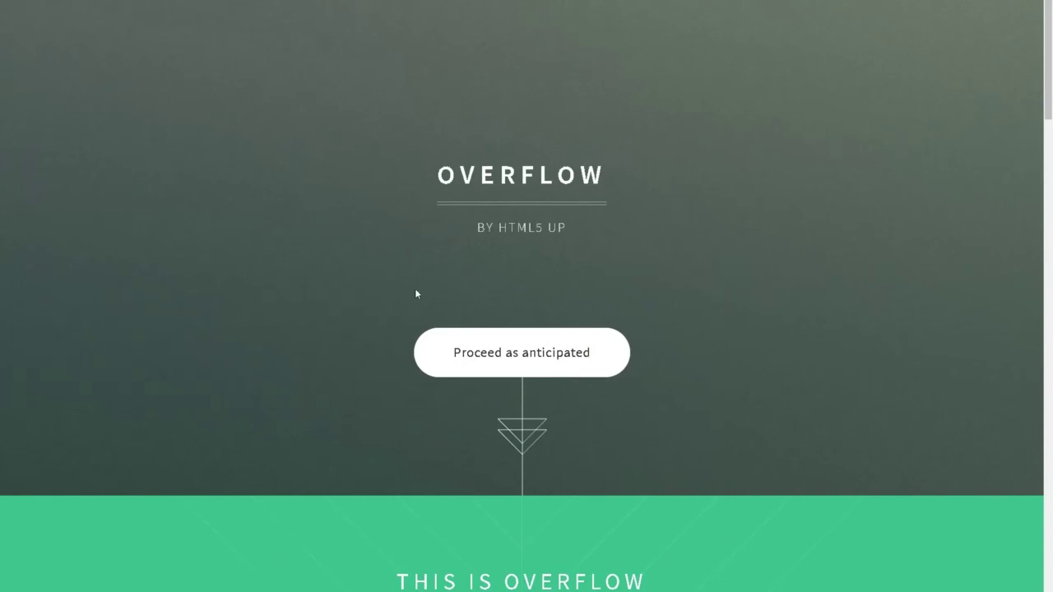
scroll(415, 294, up, 1)
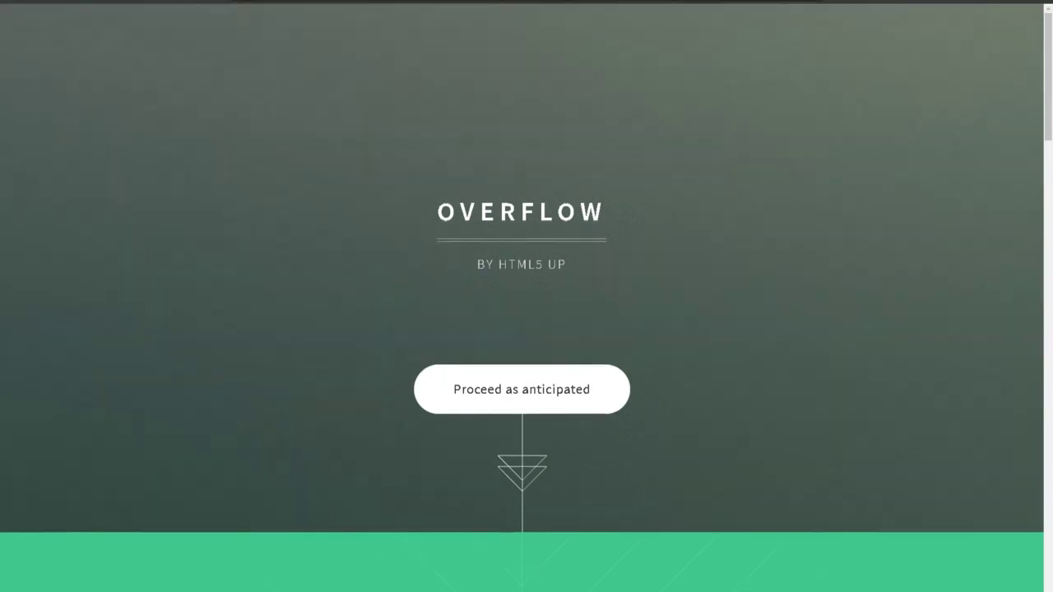
Return to the atelier-s3 bucket in the Amazon S3 console and open its static website hosting endpoint.
click(18, 0)
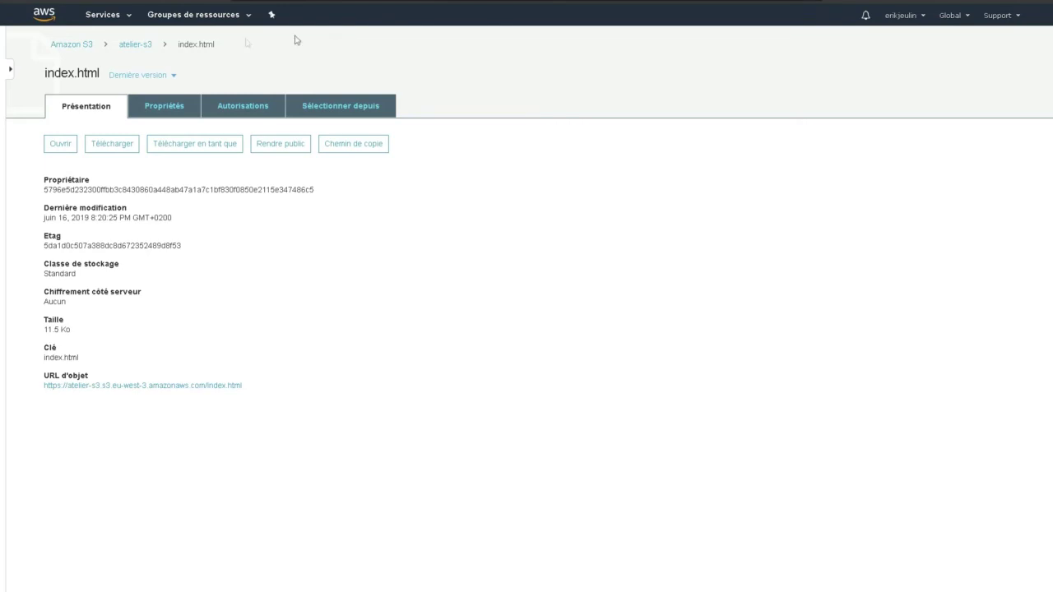
click(70, 44)
click(199, 181)
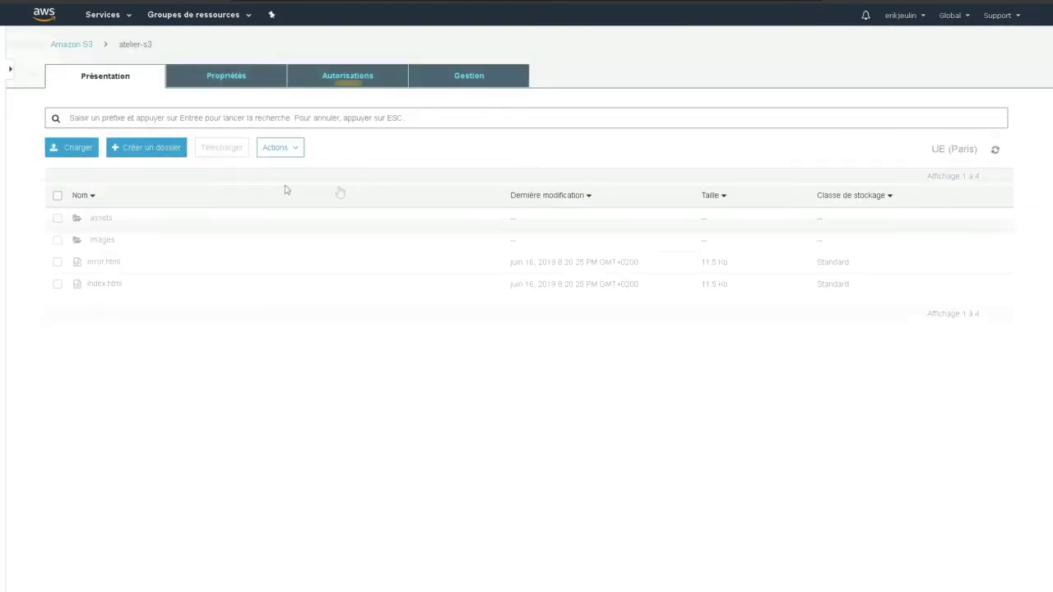
click(206, 77)
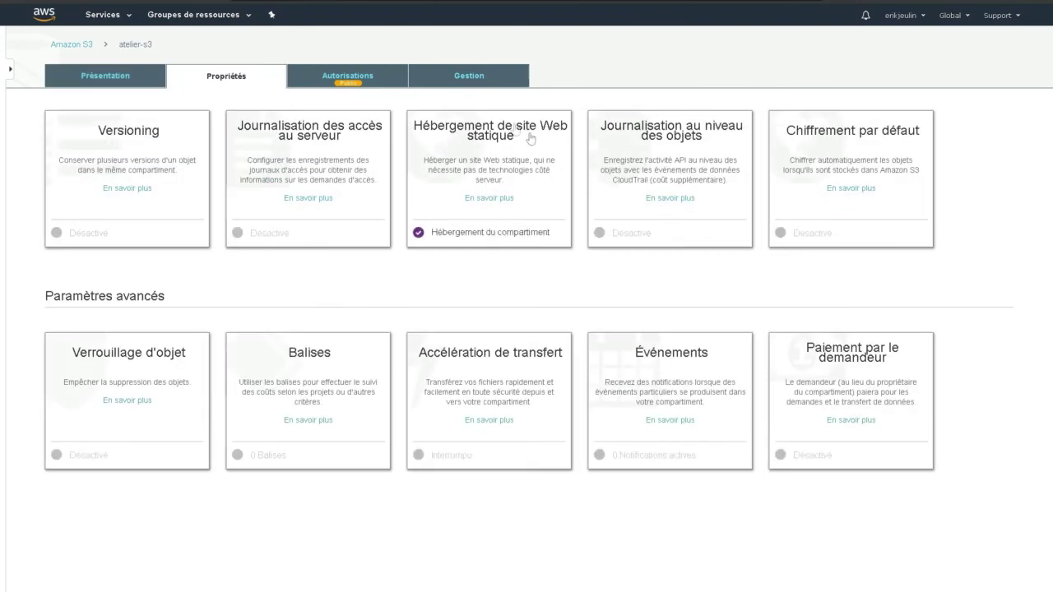
click(531, 138)
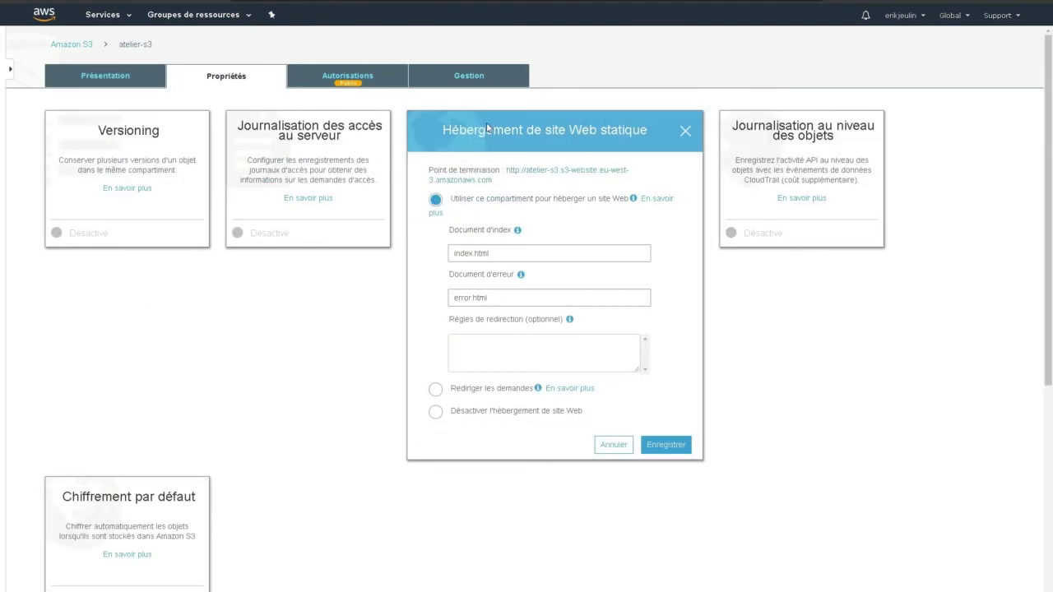
click(539, 170)
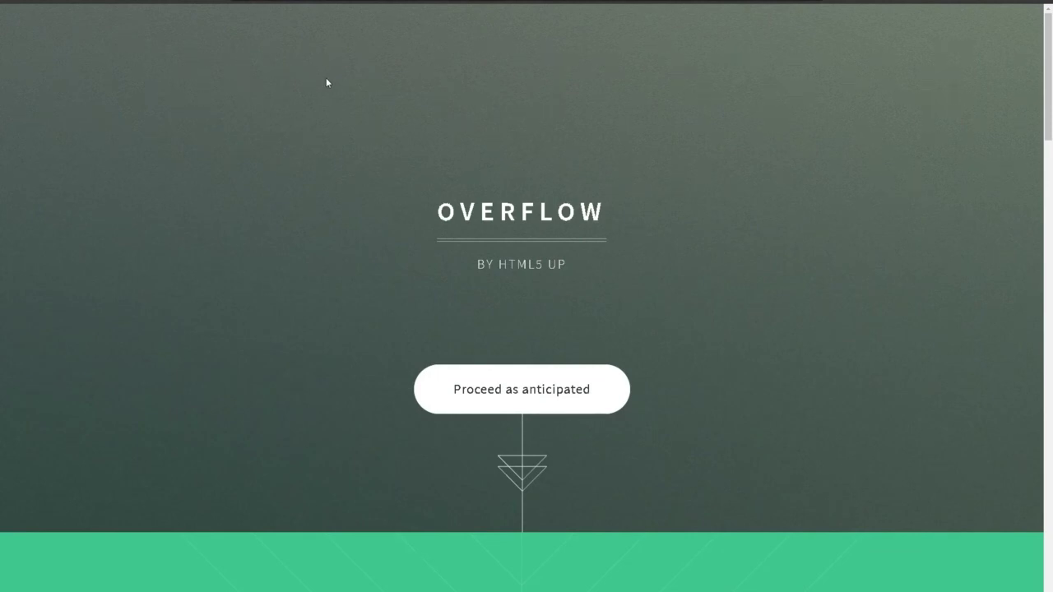
View the hosted site in full screen and examine its sections, image gallery, contact form and footer.
key(F11)
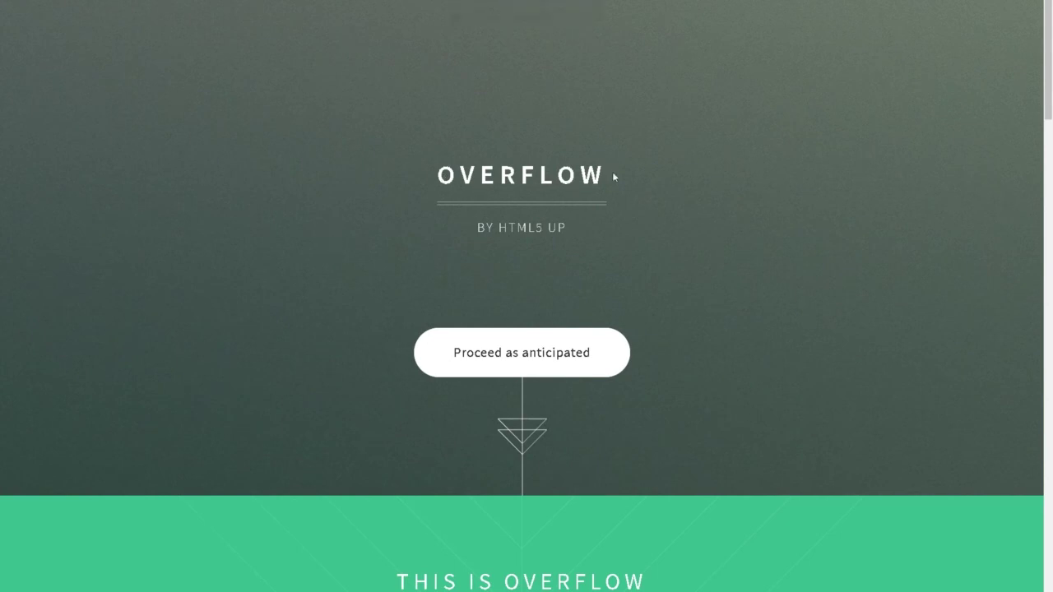
scroll(617, 172, down, 5)
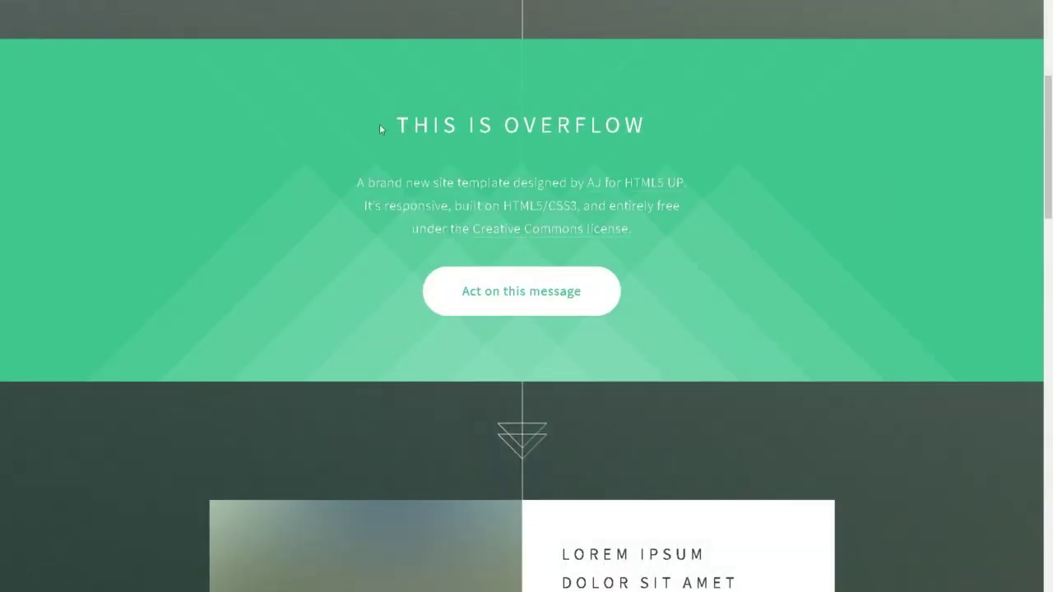
scroll(640, 152, down, 2)
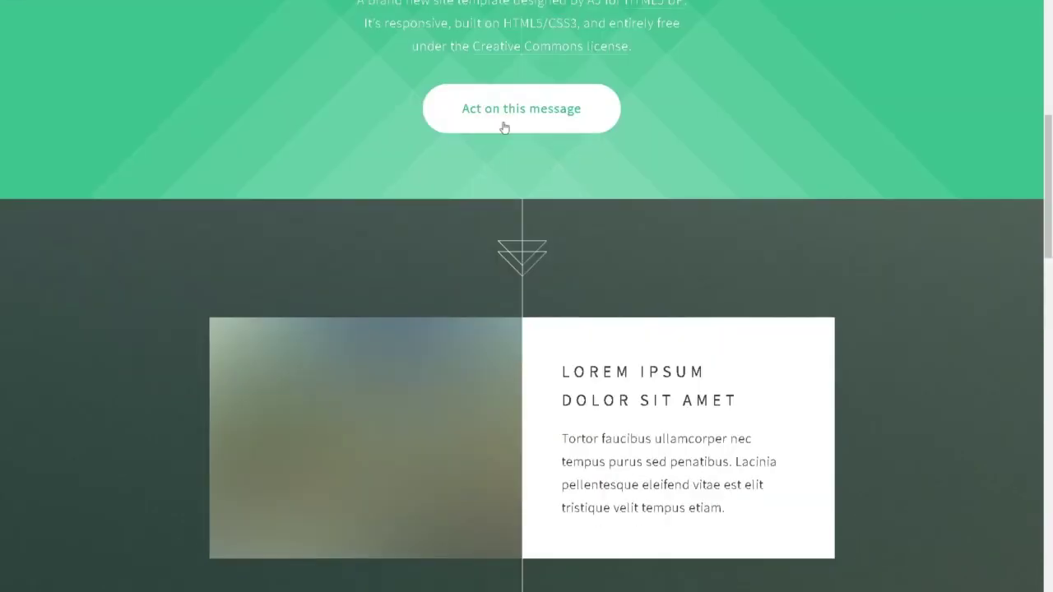
scroll(389, 247, down, 3)
scroll(393, 272, up, 3)
scroll(531, 321, down, 13)
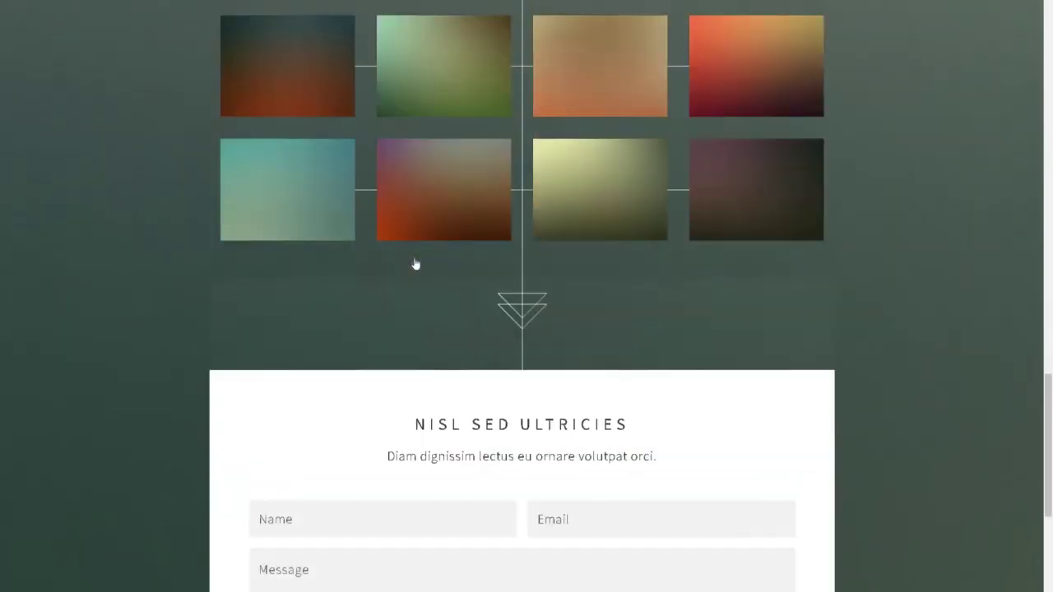
scroll(414, 257, down, 5)
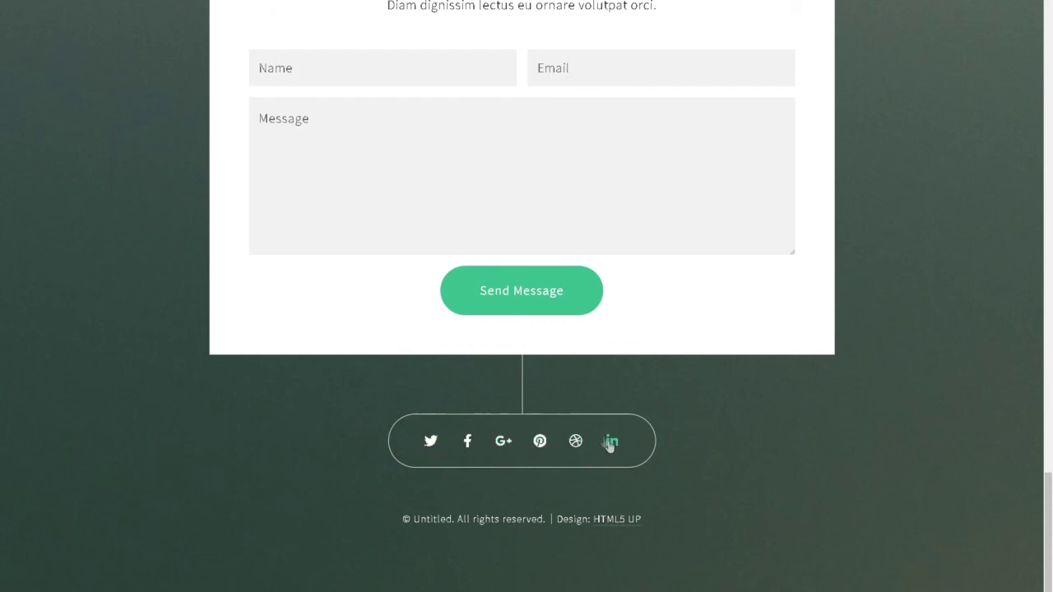
scroll(544, 220, up, 5)
scroll(542, 219, up, 20)
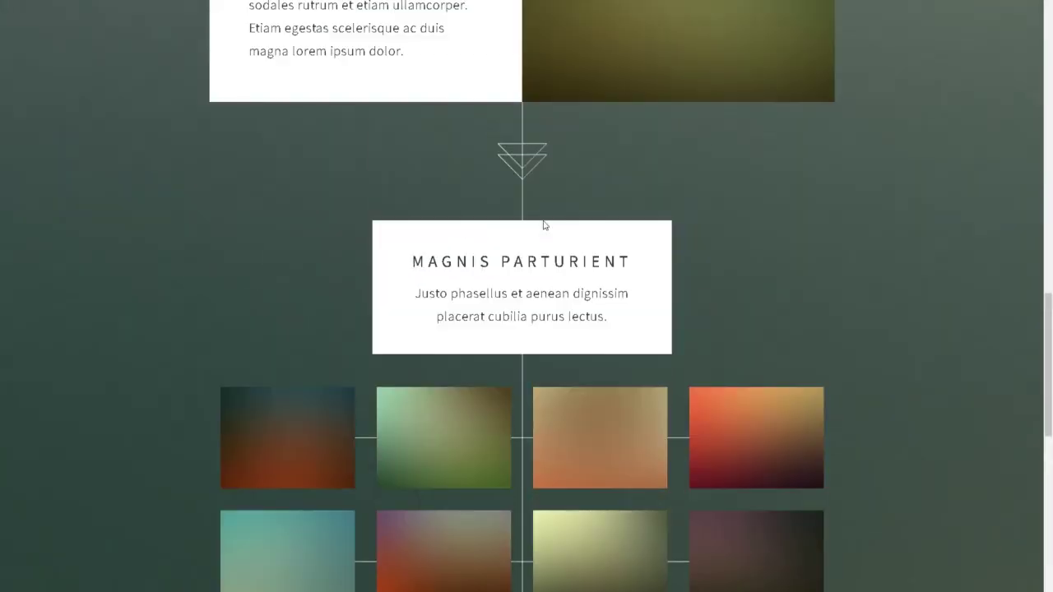